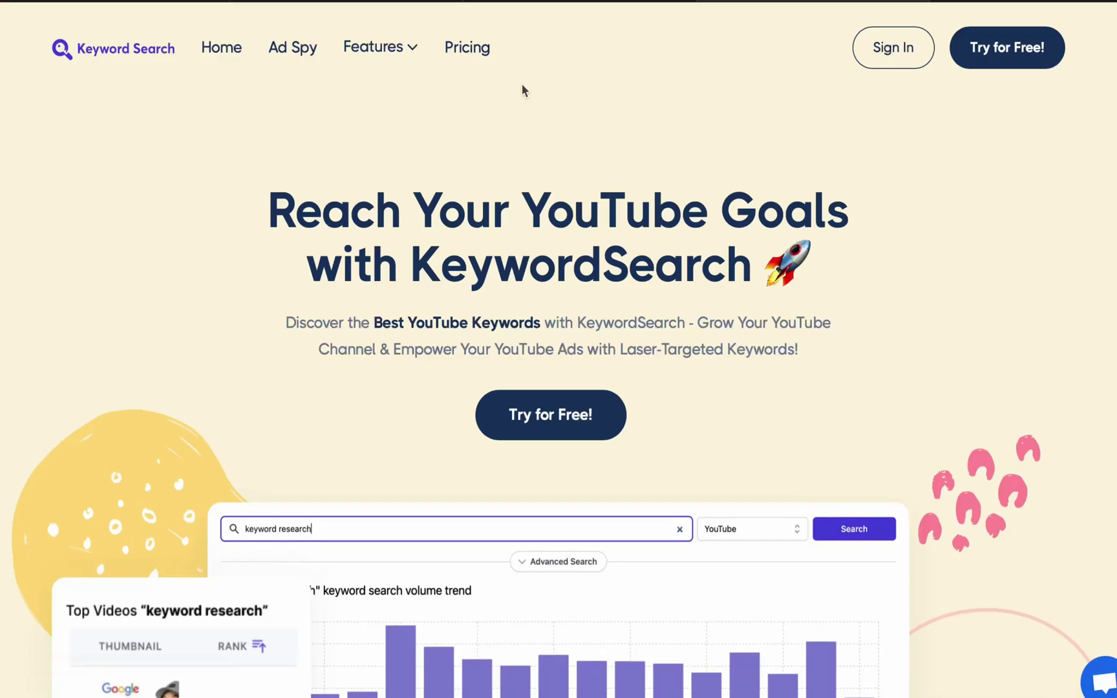
- Scroll the KeywordSearch homepage from the hero section down to the newsletter and contact footer
{"action": "scroll", "coordinate": [521, 89], "scroll_direction": "down", "scroll_amount": 5}
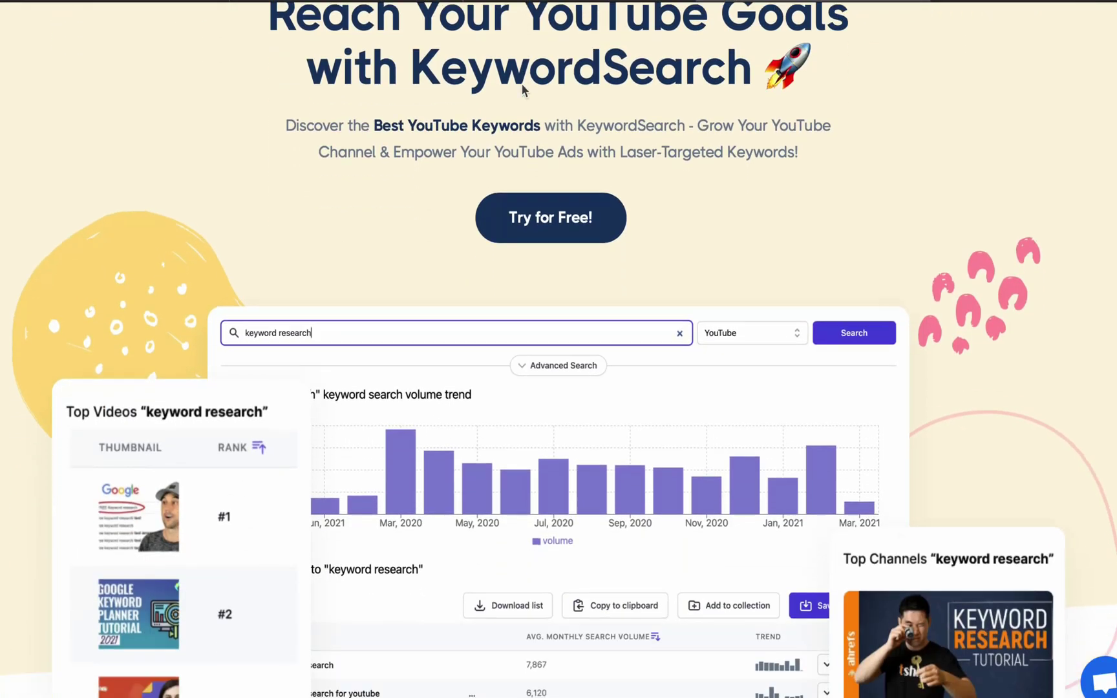
{"action": "scroll", "coordinate": [522, 89], "scroll_direction": "down", "scroll_amount": 7}
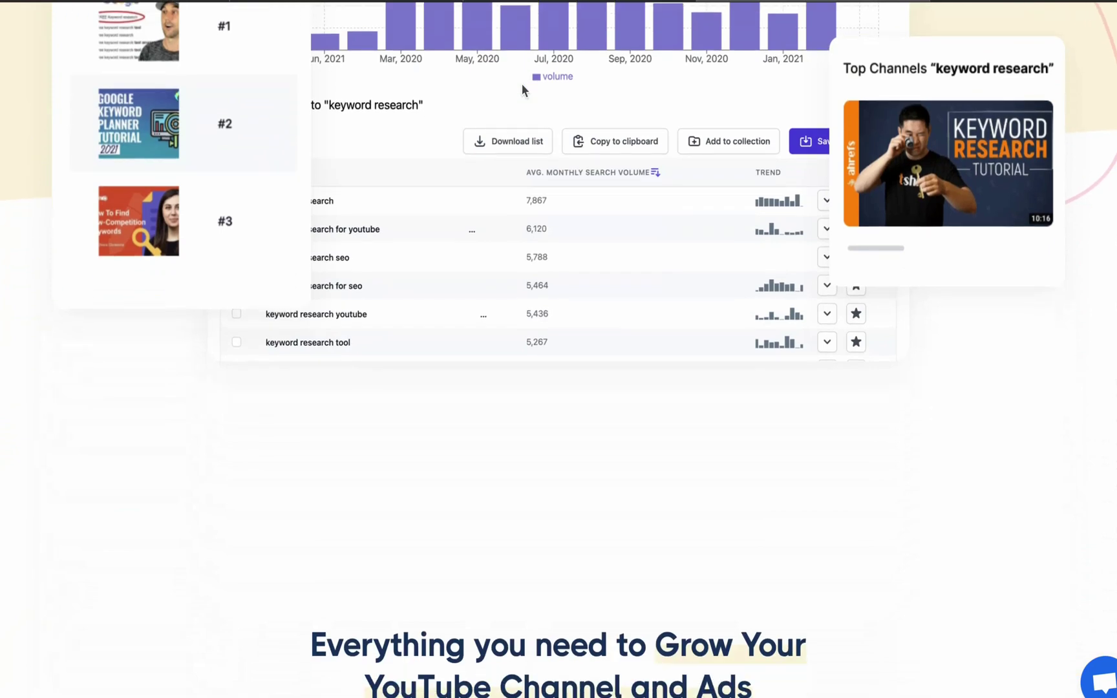
{"action": "scroll", "coordinate": [523, 88], "scroll_direction": "down", "scroll_amount": 9}
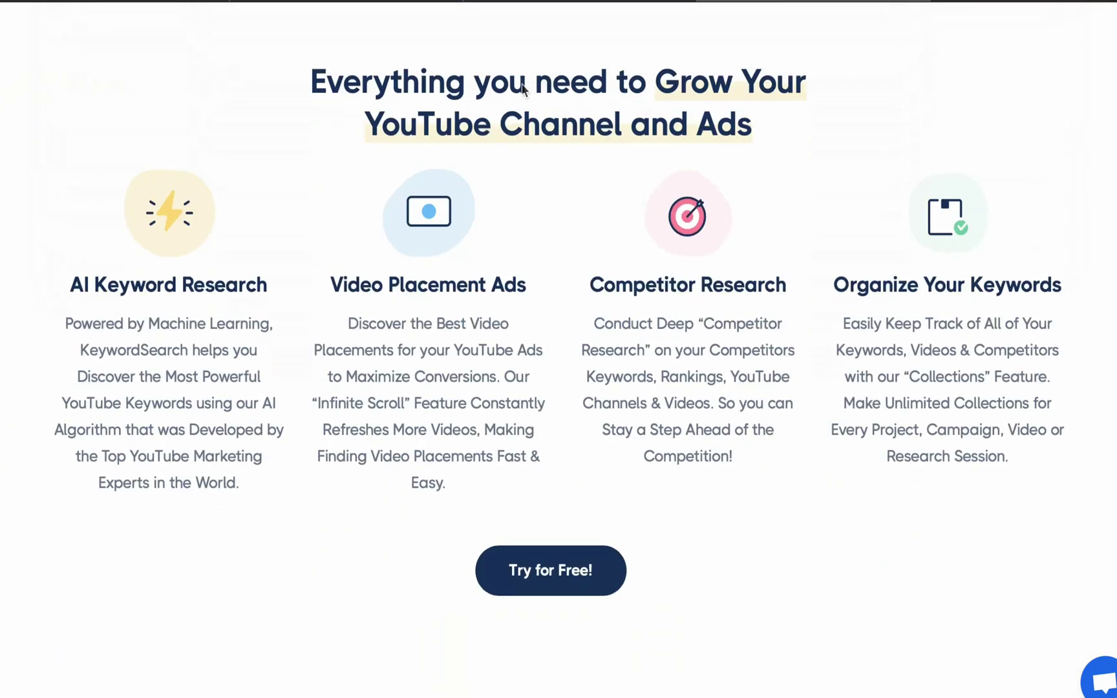
{"action": "scroll", "coordinate": [523, 89], "scroll_direction": "down", "scroll_amount": 15}
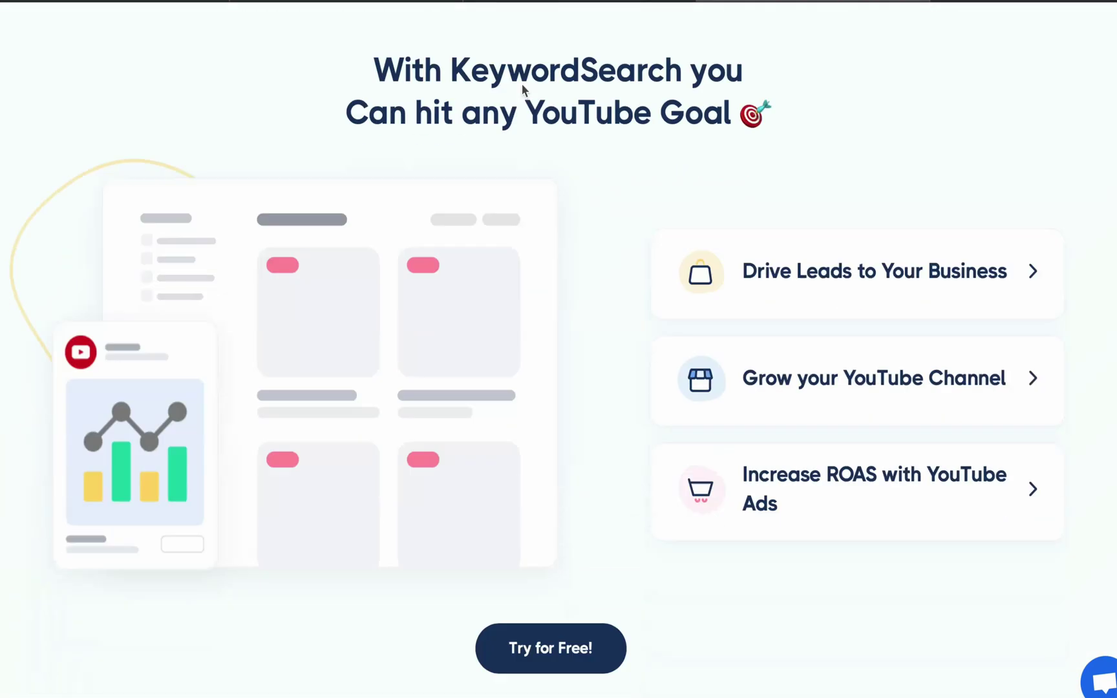
{"action": "scroll", "coordinate": [523, 89], "scroll_direction": "down", "scroll_amount": 13}
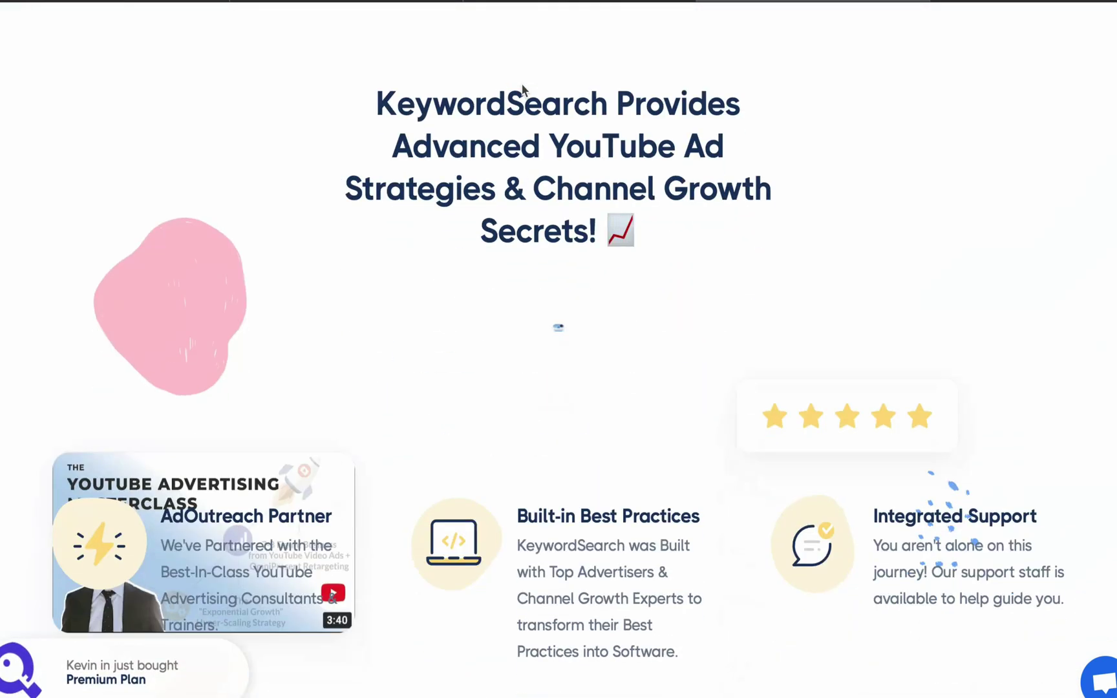
{"action": "scroll", "coordinate": [523, 89], "scroll_direction": "down", "scroll_amount": 15}
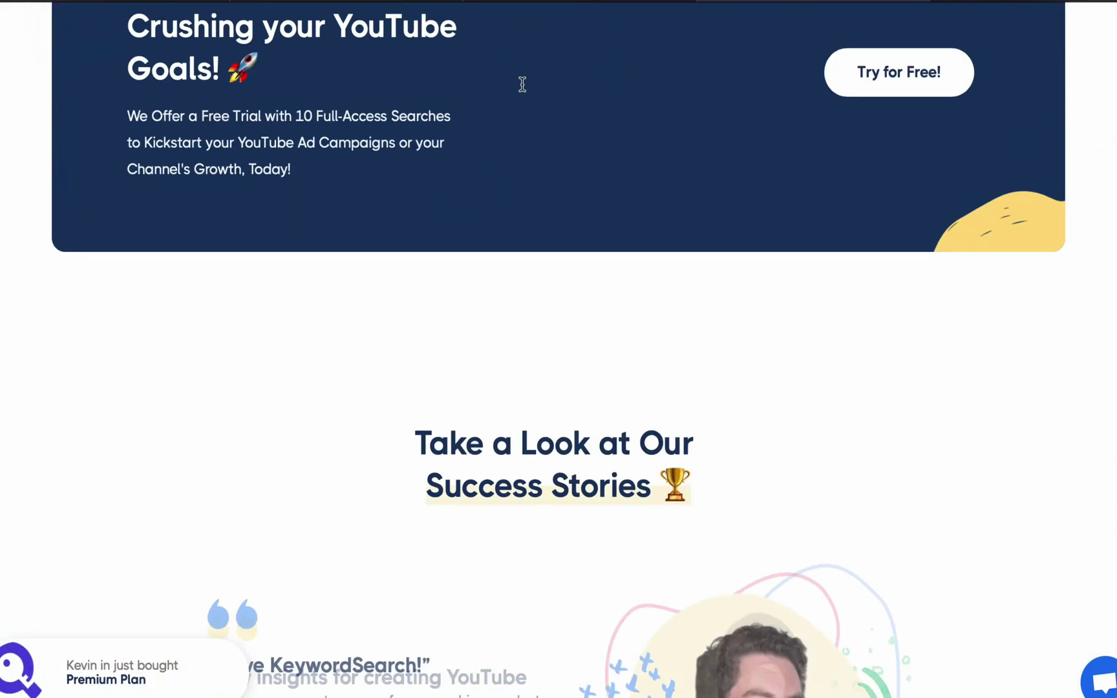
{"action": "scroll", "coordinate": [522, 89], "scroll_direction": "down", "scroll_amount": 15}
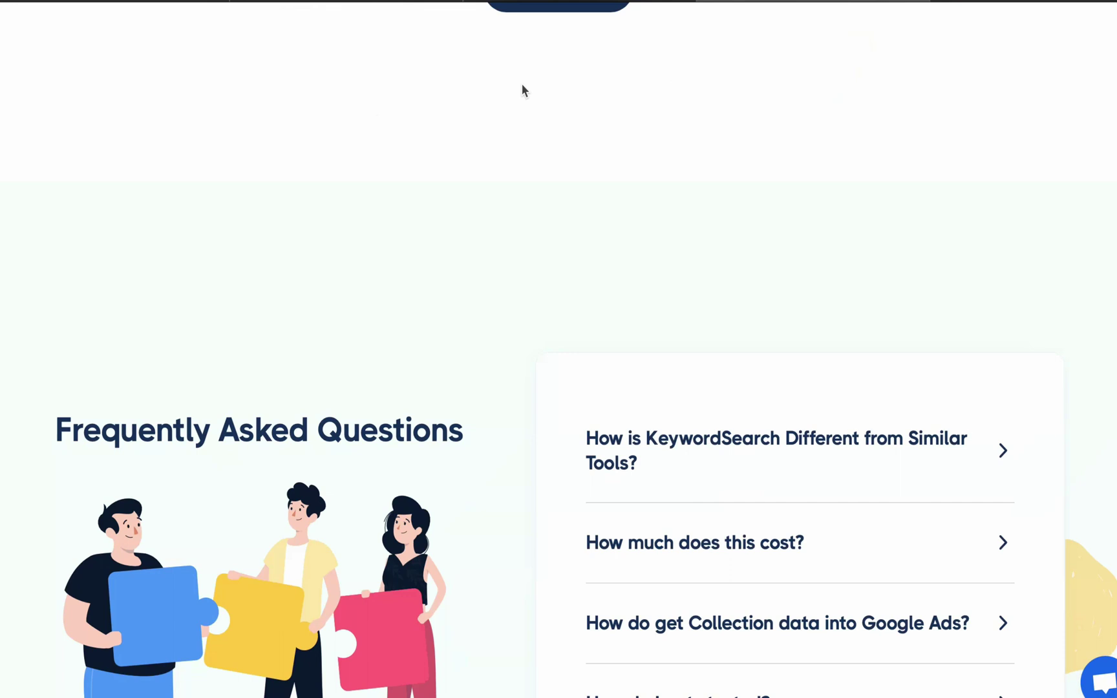
{"action": "scroll", "coordinate": [523, 90], "scroll_direction": "down", "scroll_amount": 13}
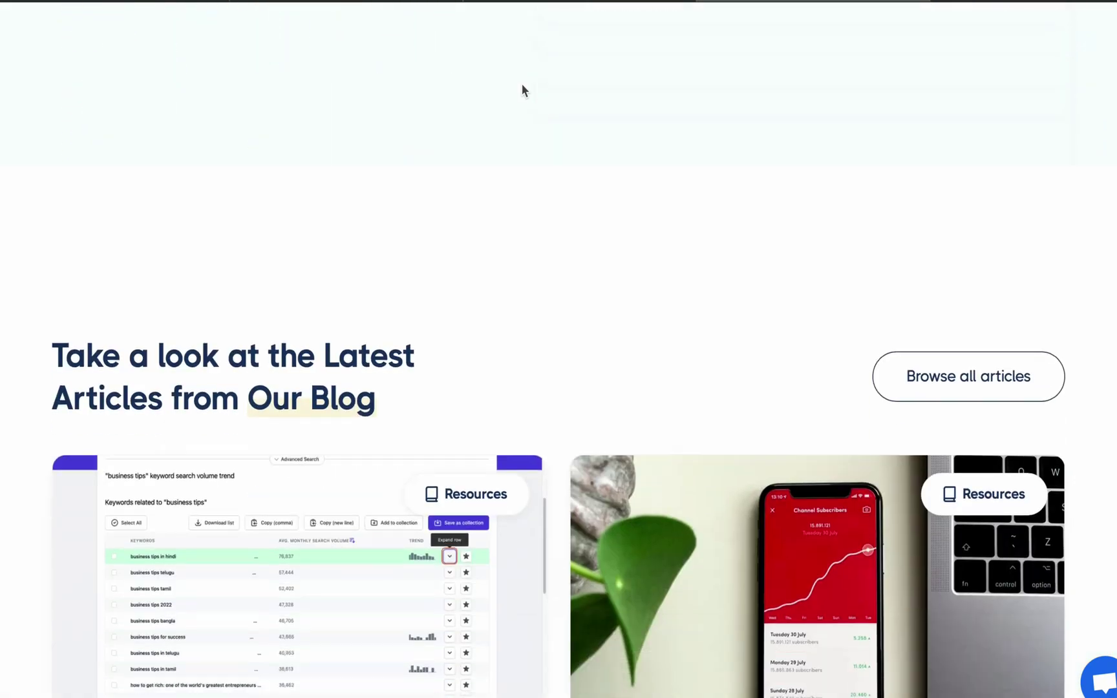
{"action": "scroll", "coordinate": [522, 91], "scroll_direction": "down", "scroll_amount": 12}
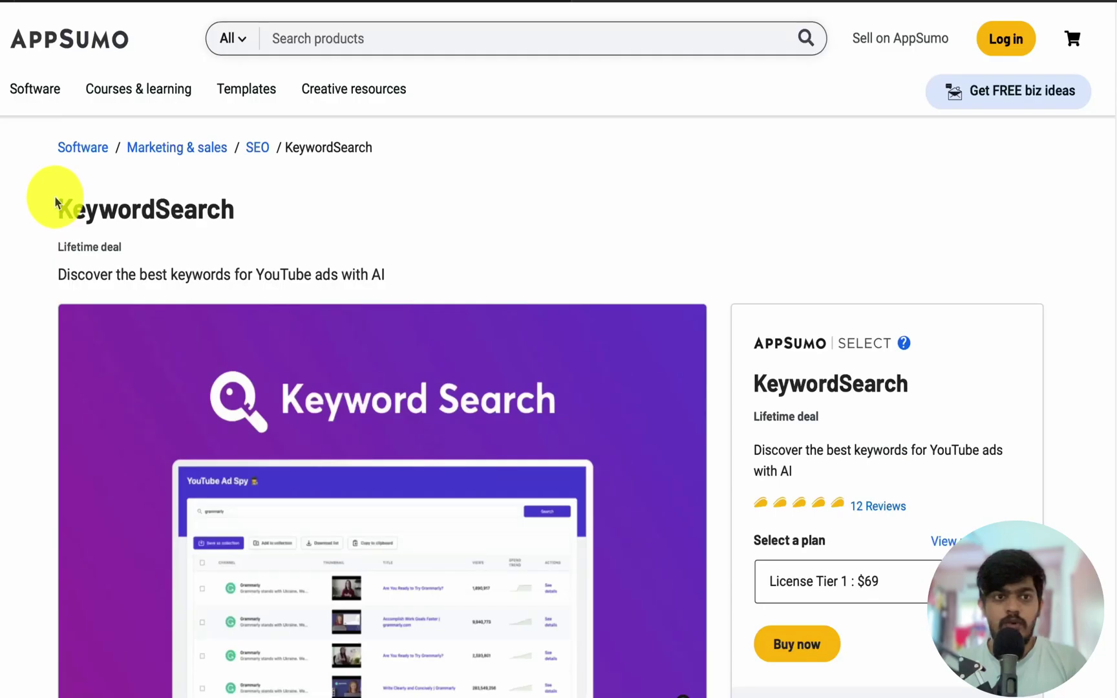
- Highlight the KeywordSearch title on the AppSumo deal and read its Overview and Plans & features
{"action": "left_click_drag", "start_coordinate": [56, 202], "coordinate": [254, 203]}
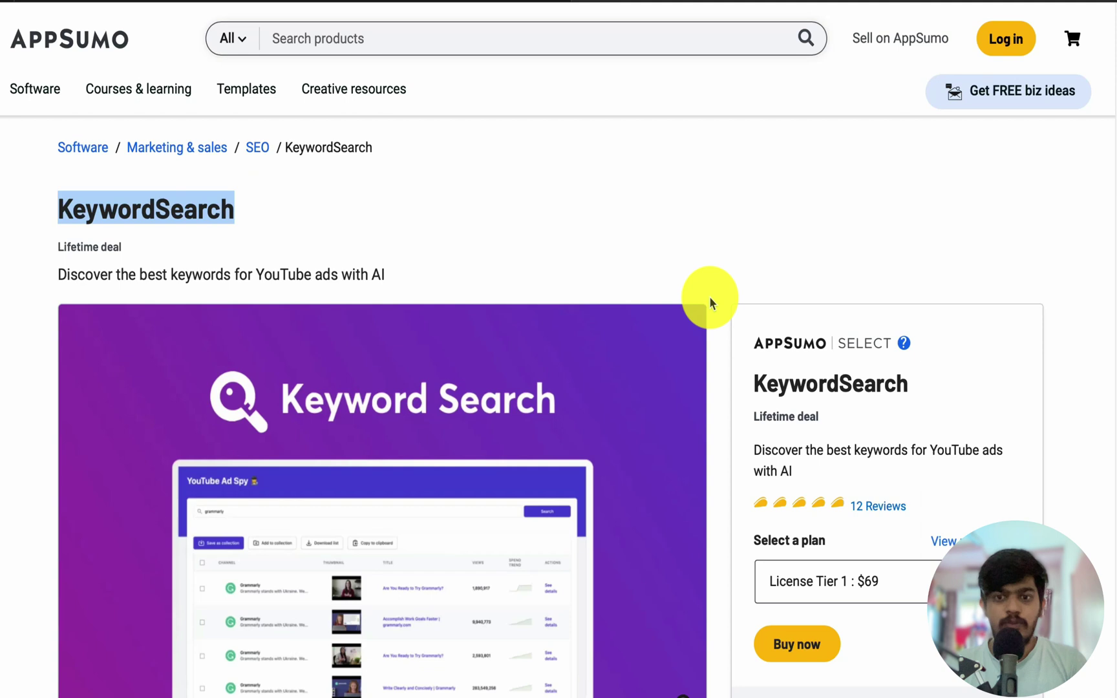
{"action": "scroll", "coordinate": [710, 299], "scroll_direction": "down", "scroll_amount": 4}
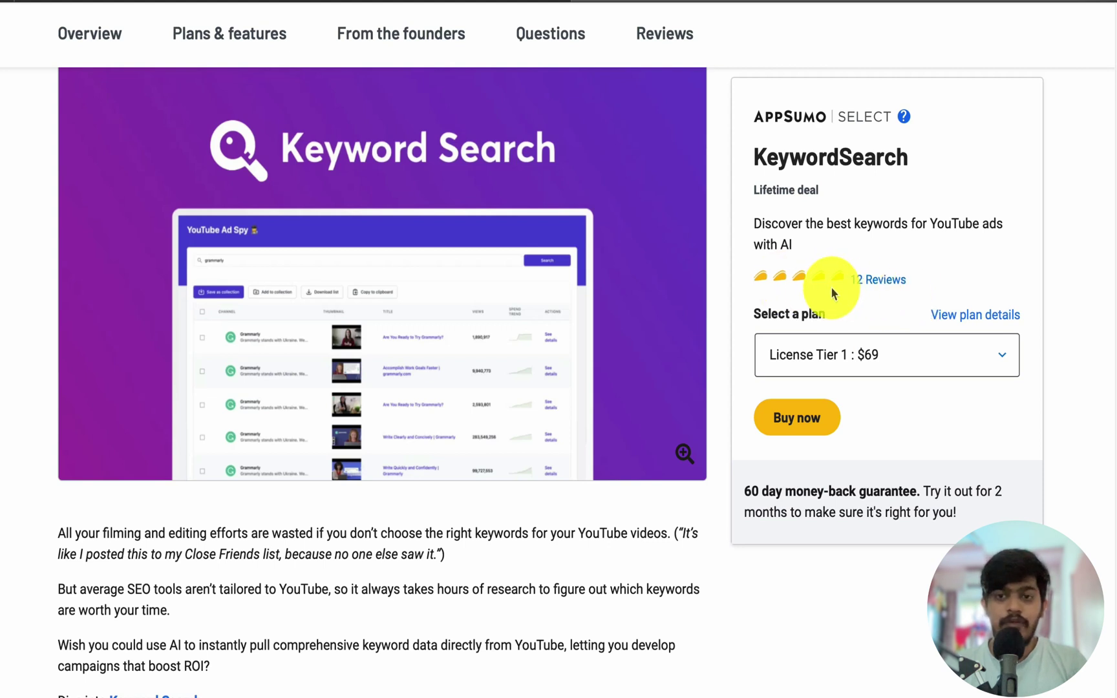
{"action": "scroll", "coordinate": [569, 320], "scroll_direction": "down", "scroll_amount": 10}
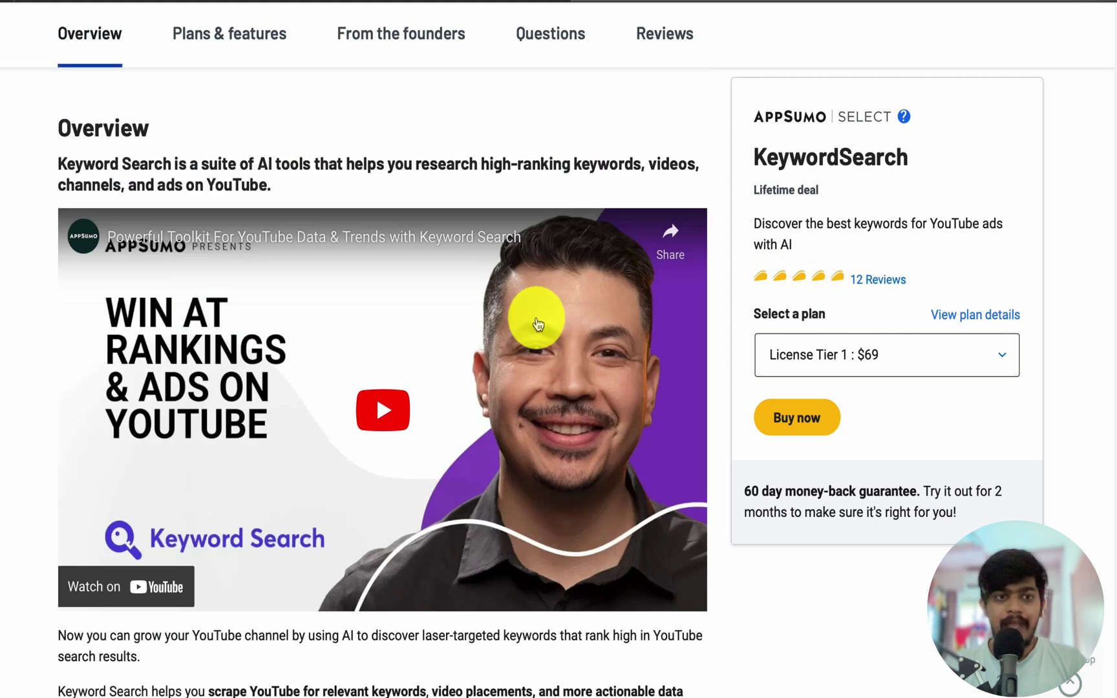
{"action": "scroll", "coordinate": [485, 315], "scroll_direction": "up", "scroll_amount": 5}
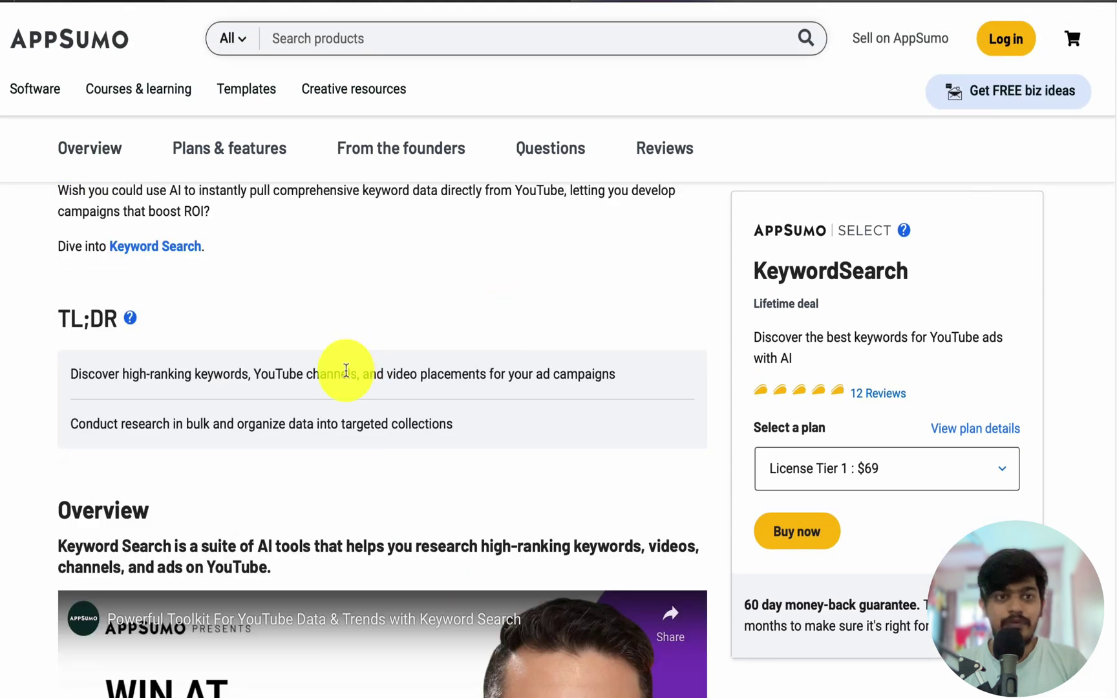
{"action": "scroll", "coordinate": [346, 370], "scroll_direction": "up", "scroll_amount": 1}
{"action": "scroll", "coordinate": [346, 369], "scroll_direction": "down", "scroll_amount": 15}
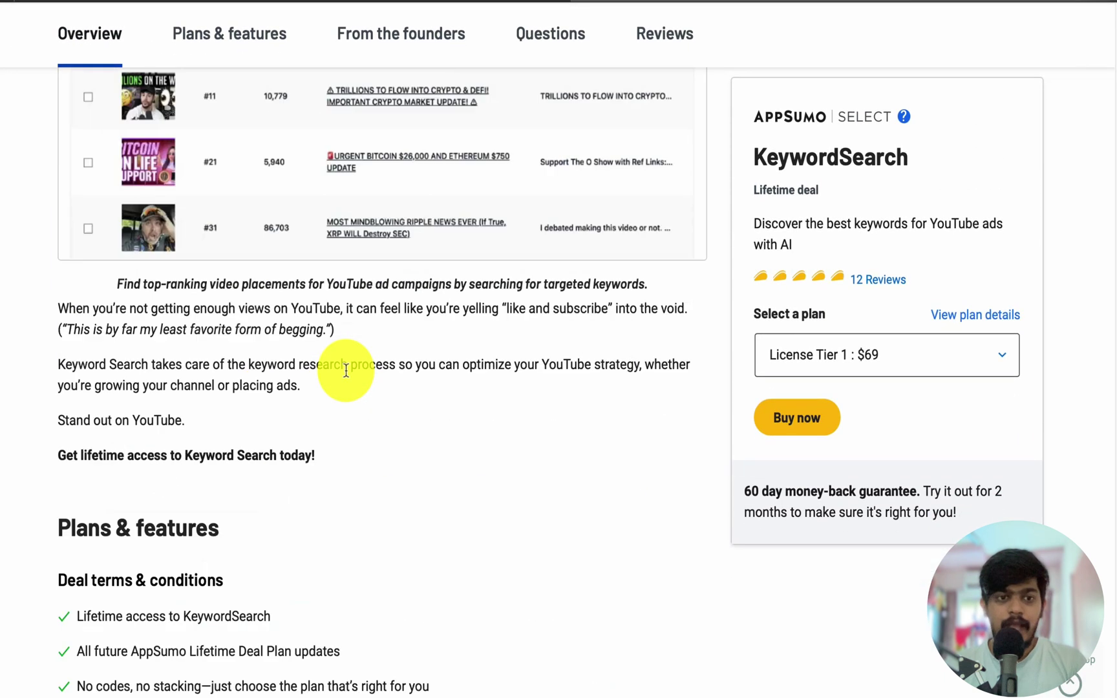
{"action": "scroll", "coordinate": [345, 370], "scroll_direction": "down", "scroll_amount": 20}
{"action": "scroll", "coordinate": [341, 370], "scroll_direction": "up", "scroll_amount": 1}
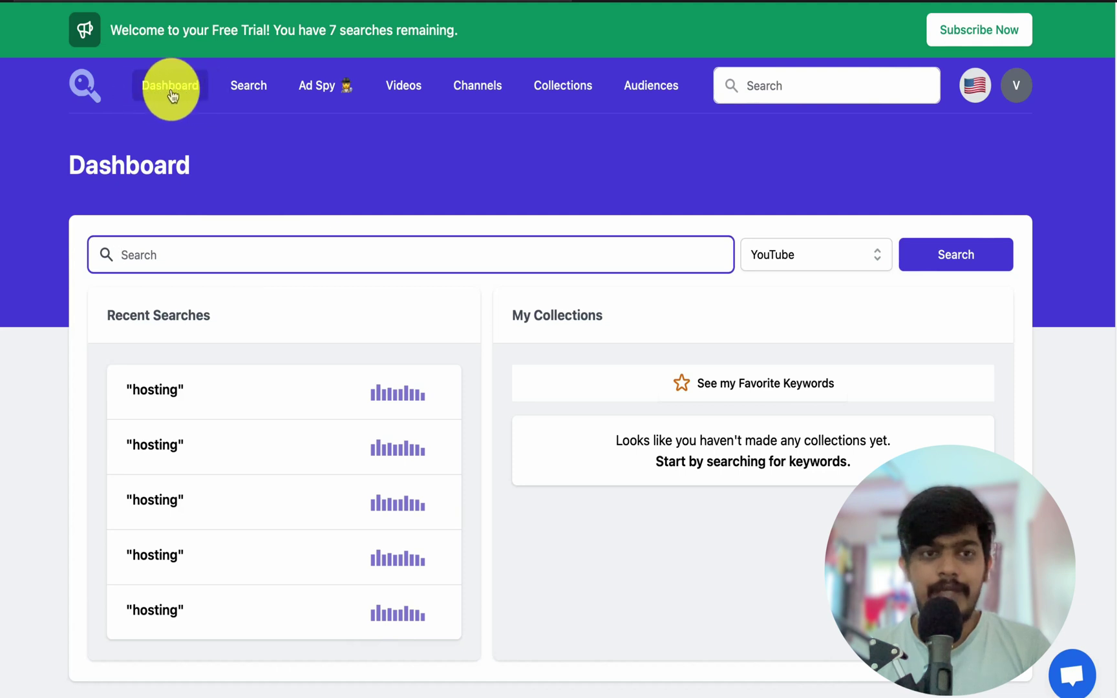
- Visit the Search and Video Placement Search pages, then go back to the dashboard
{"action": "left_click", "coordinate": [258, 94]}
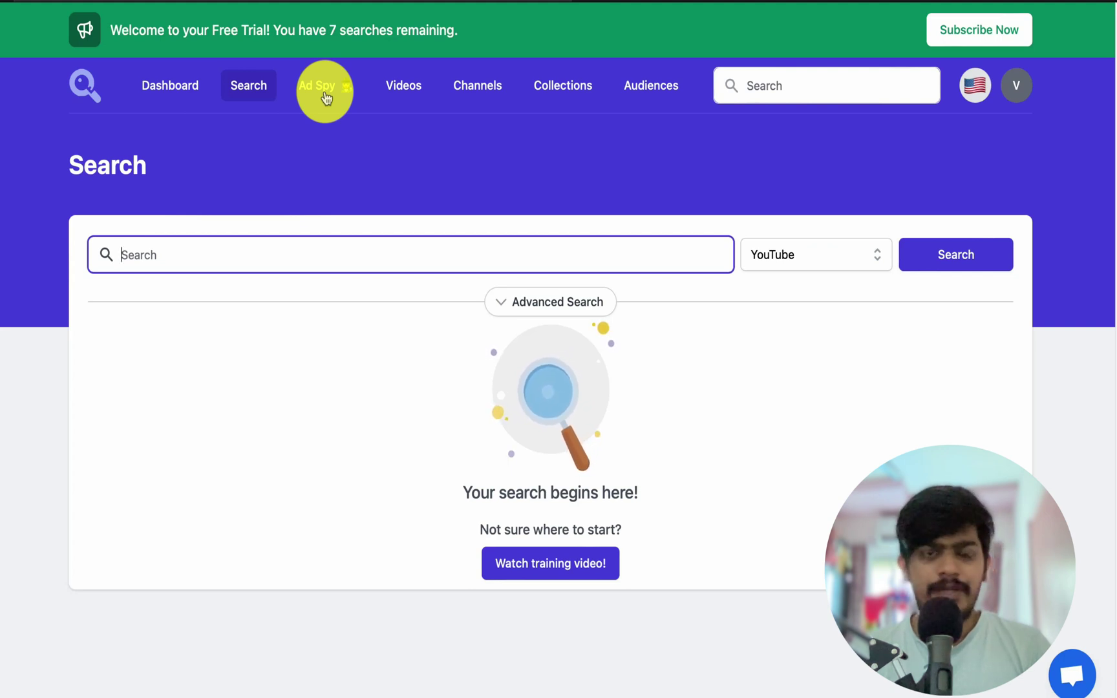
{"action": "left_click", "coordinate": [406, 94]}
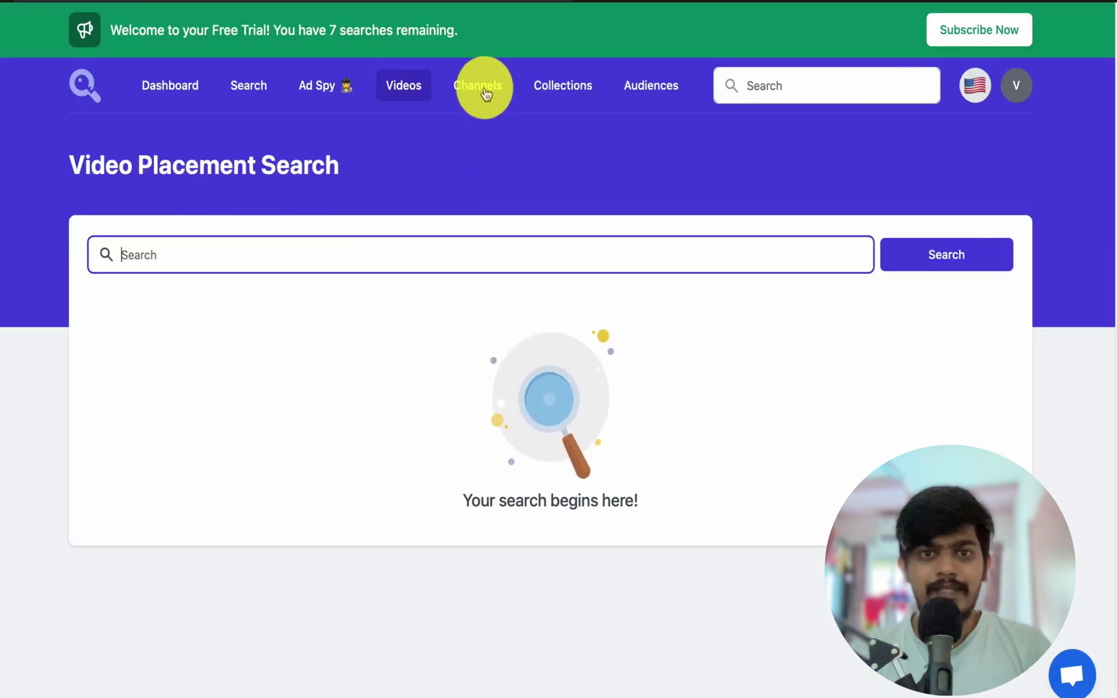
{"action": "left_click", "coordinate": [162, 100]}
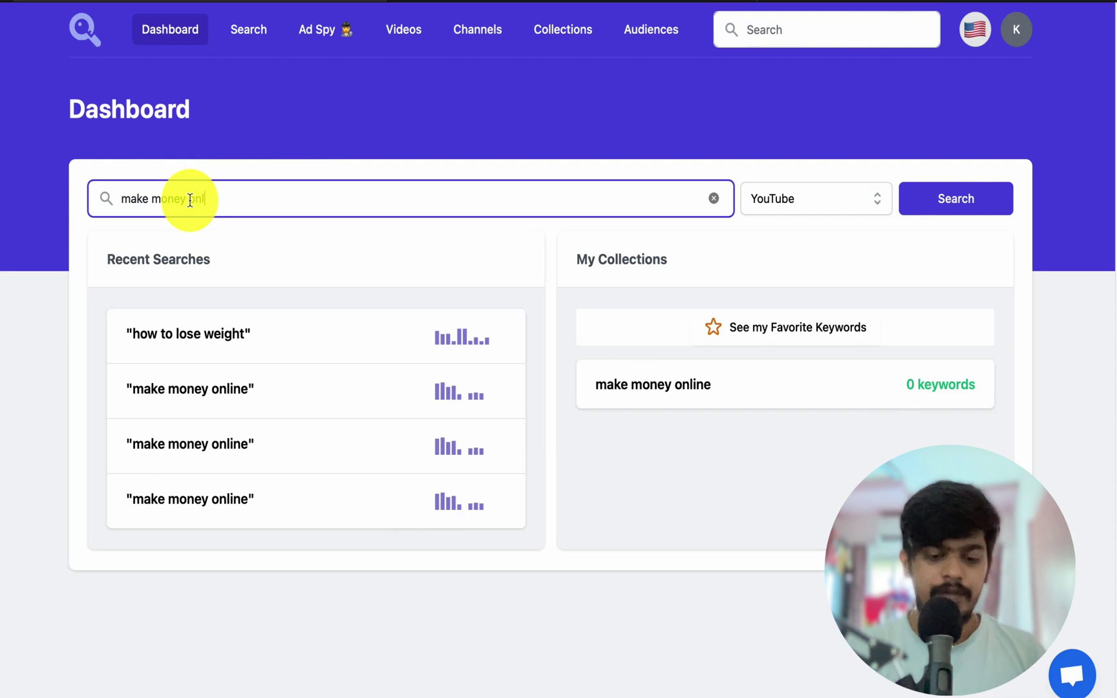
- Run the 'make money online' keyword search and scroll down to the related keywords table
{"action": "type", "text": "ine"}
{"action": "key", "text": "Return"}
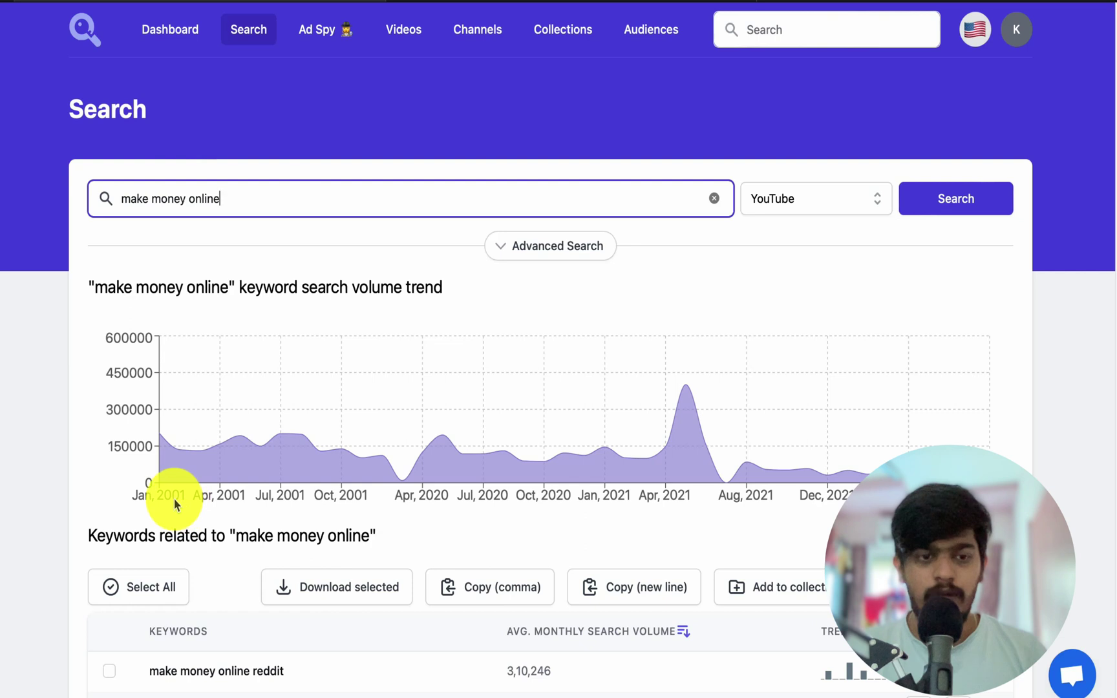
{"action": "scroll", "coordinate": [91, 401], "scroll_direction": "down", "scroll_amount": 5}
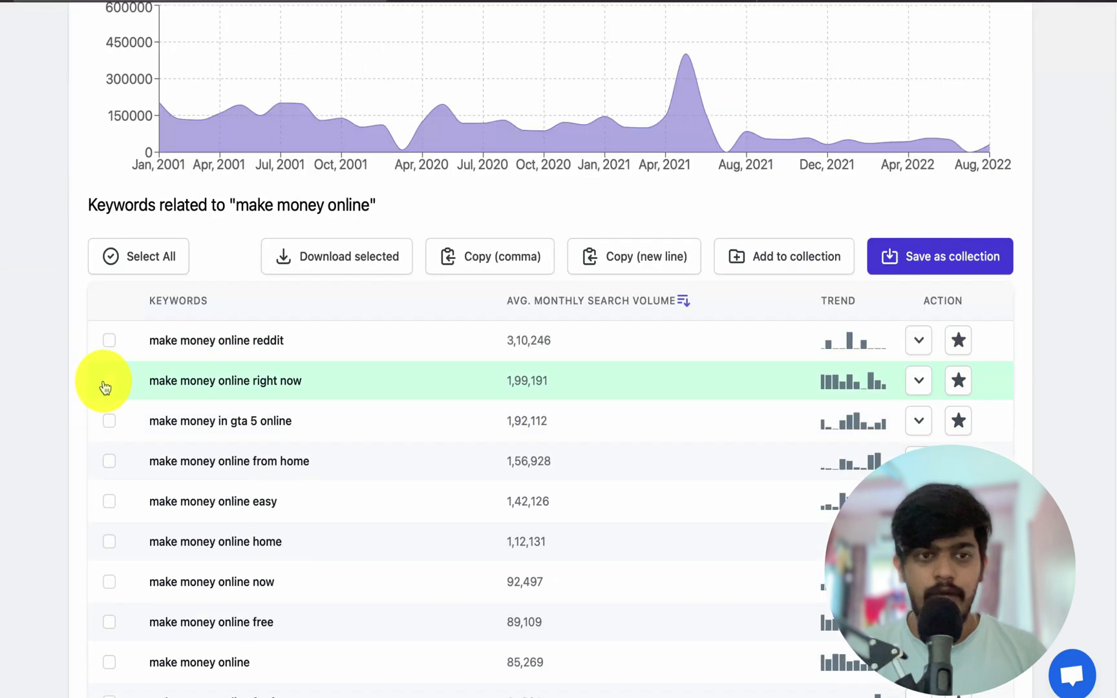
{"action": "scroll", "coordinate": [105, 388], "scroll_direction": "down", "scroll_amount": 1}
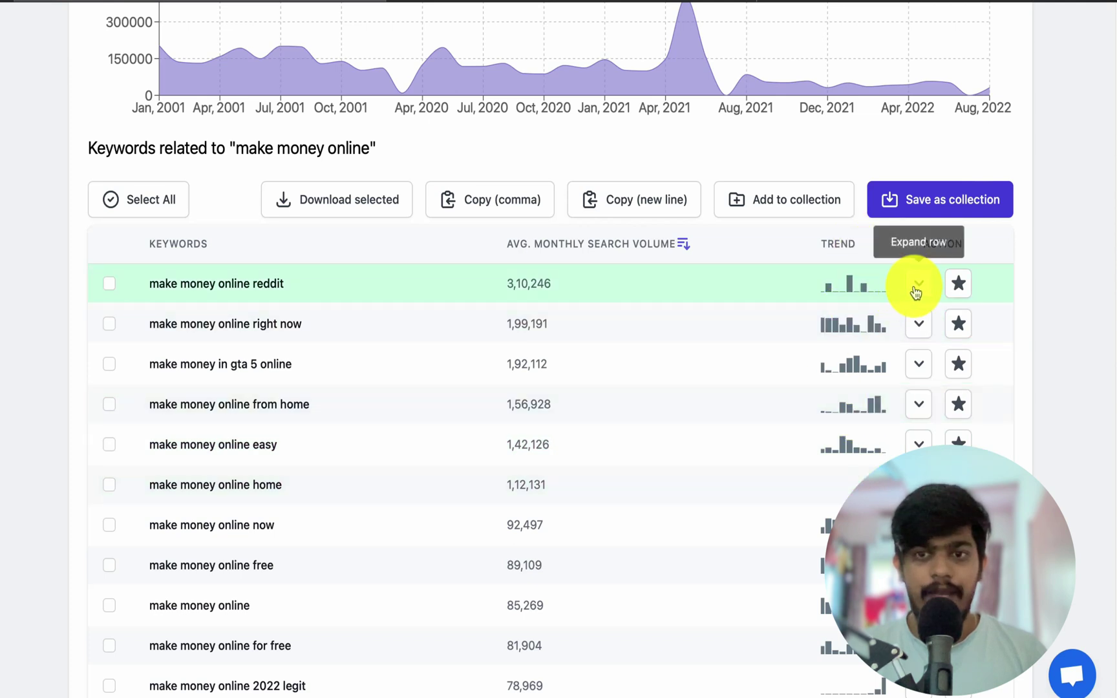
- Check the monthly trend for 'make money online right now' and star it as a favorite
{"action": "left_click", "coordinate": [918, 323]}
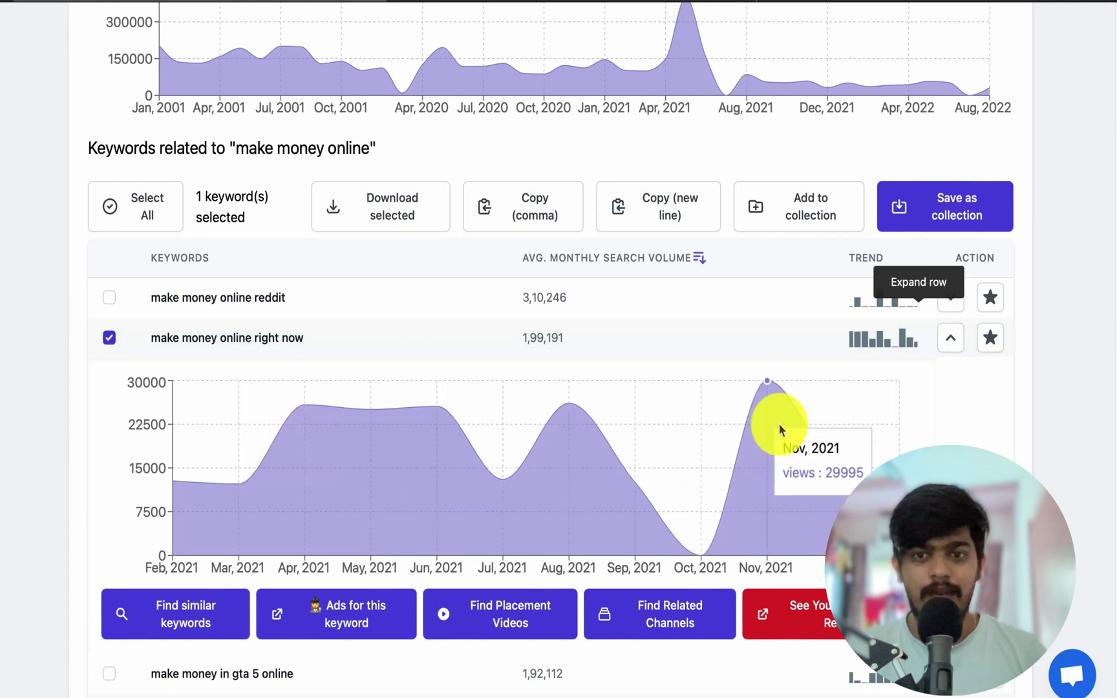
{"action": "left_click", "coordinate": [951, 338]}
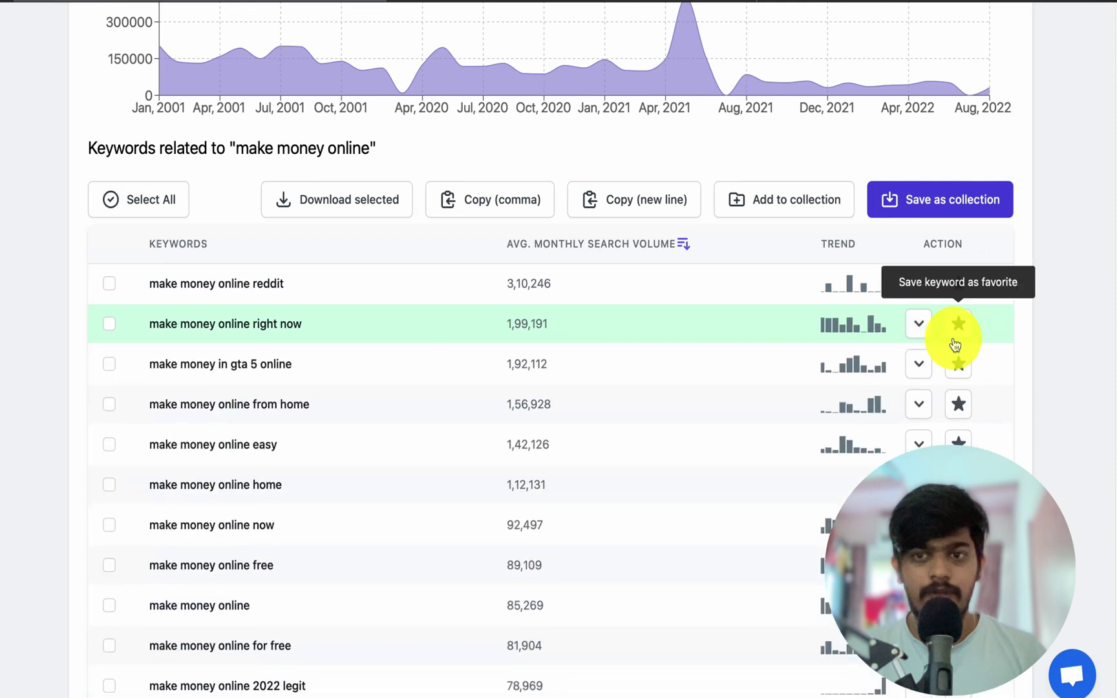
{"action": "left_click", "coordinate": [923, 332]}
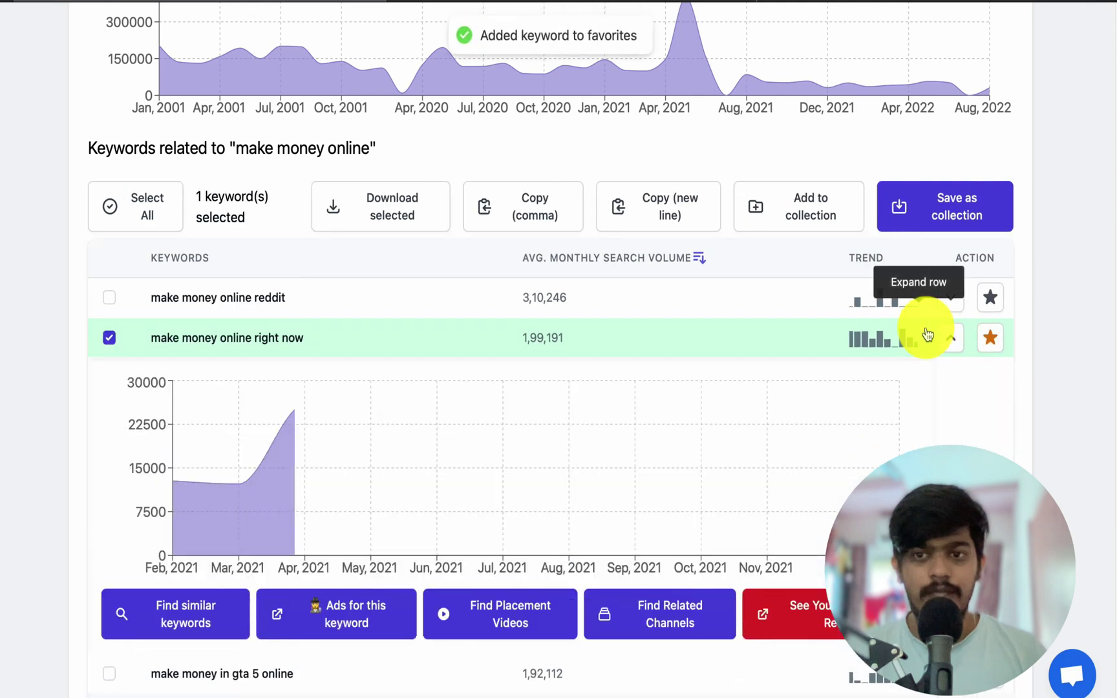
{"action": "scroll", "coordinate": [713, 399], "scroll_direction": "down", "scroll_amount": 1}
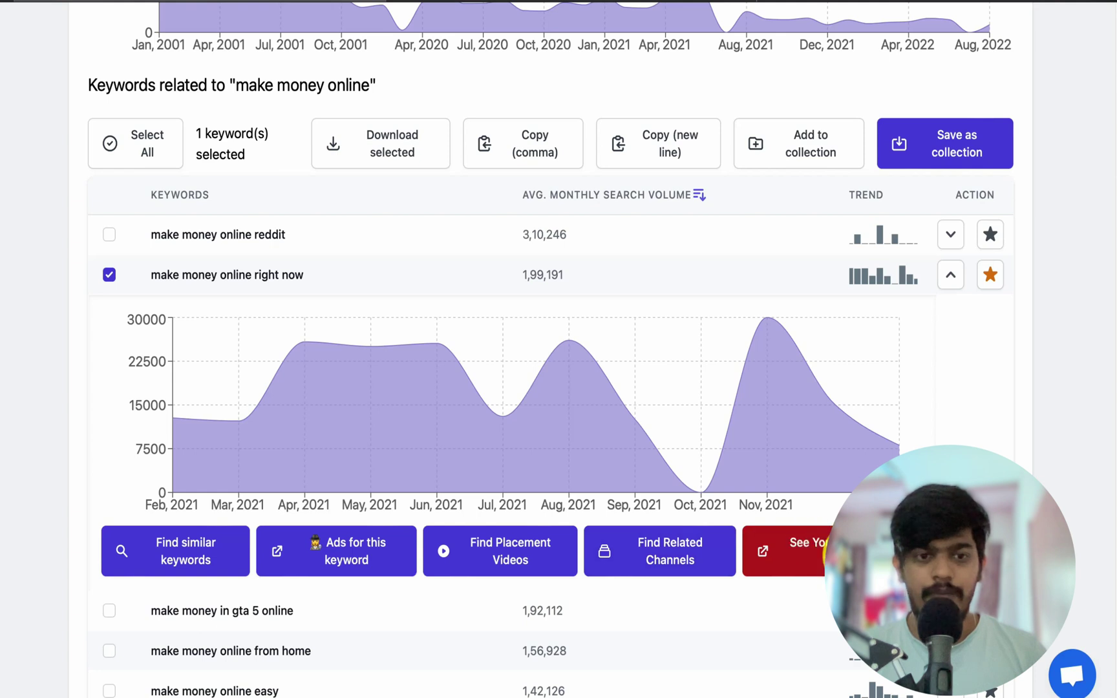
- Untick 'make money online right now' and scroll down to the Similar Keywords list
{"action": "left_click", "coordinate": [110, 275]}
{"action": "scroll", "coordinate": [242, 436], "scroll_direction": "down", "scroll_amount": 6}
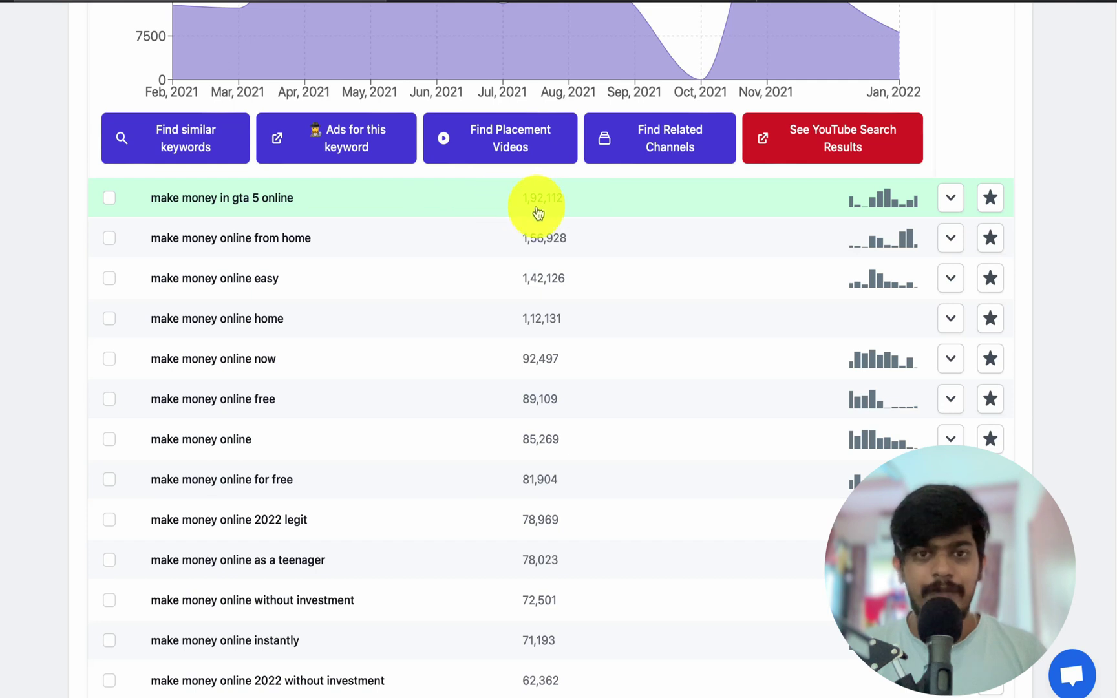
{"action": "scroll", "coordinate": [563, 217], "scroll_direction": "down", "scroll_amount": 20}
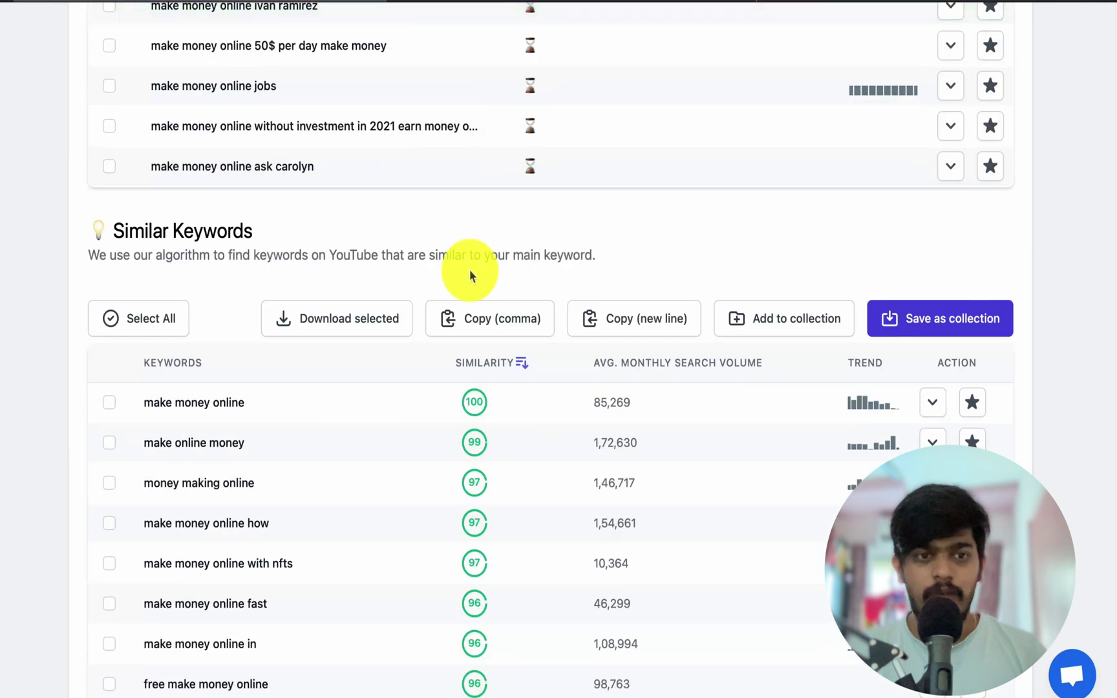
{"action": "triple_click", "coordinate": [147, 234]}
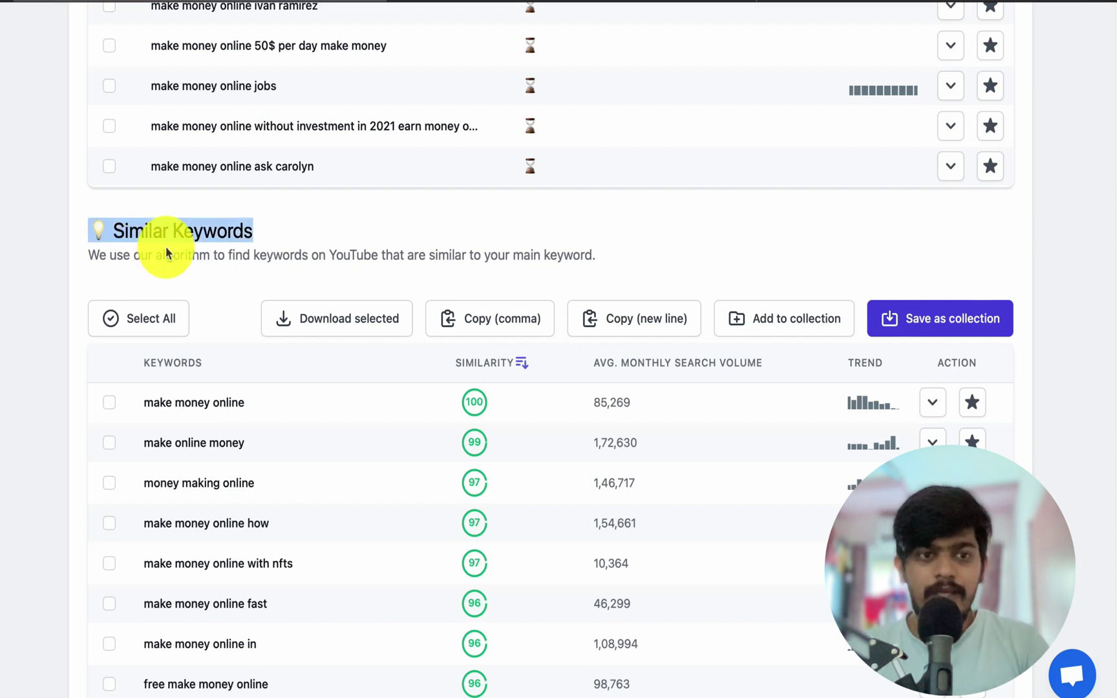
{"action": "scroll", "coordinate": [242, 366], "scroll_direction": "down", "scroll_amount": 1}
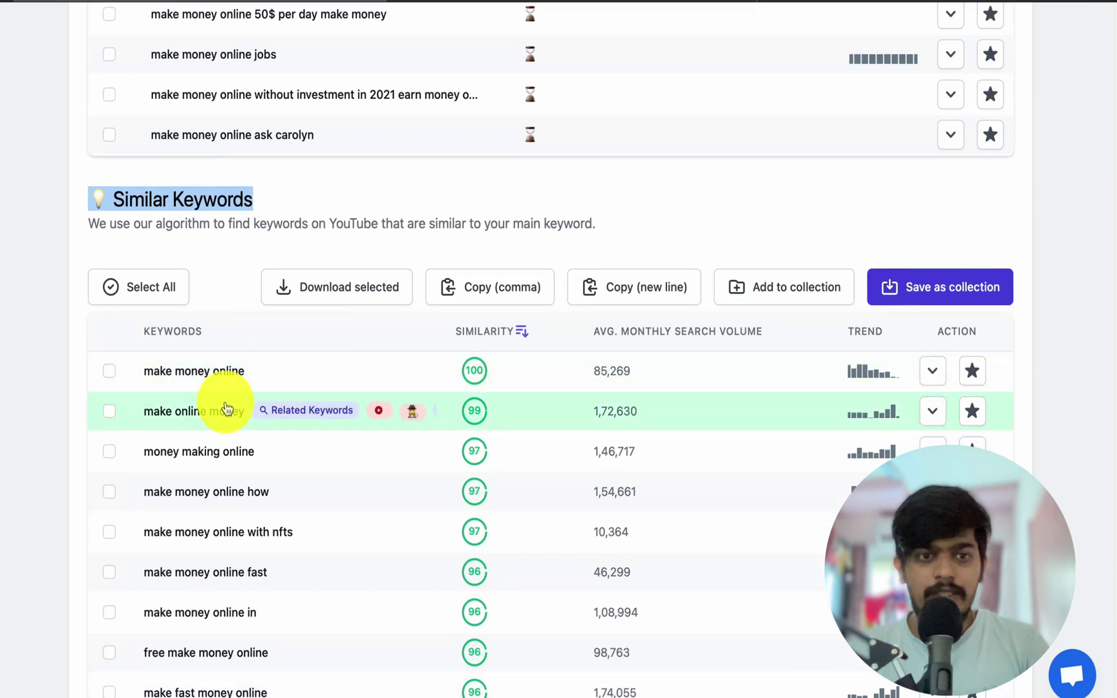
{"action": "scroll", "coordinate": [225, 408], "scroll_direction": "down", "scroll_amount": 1}
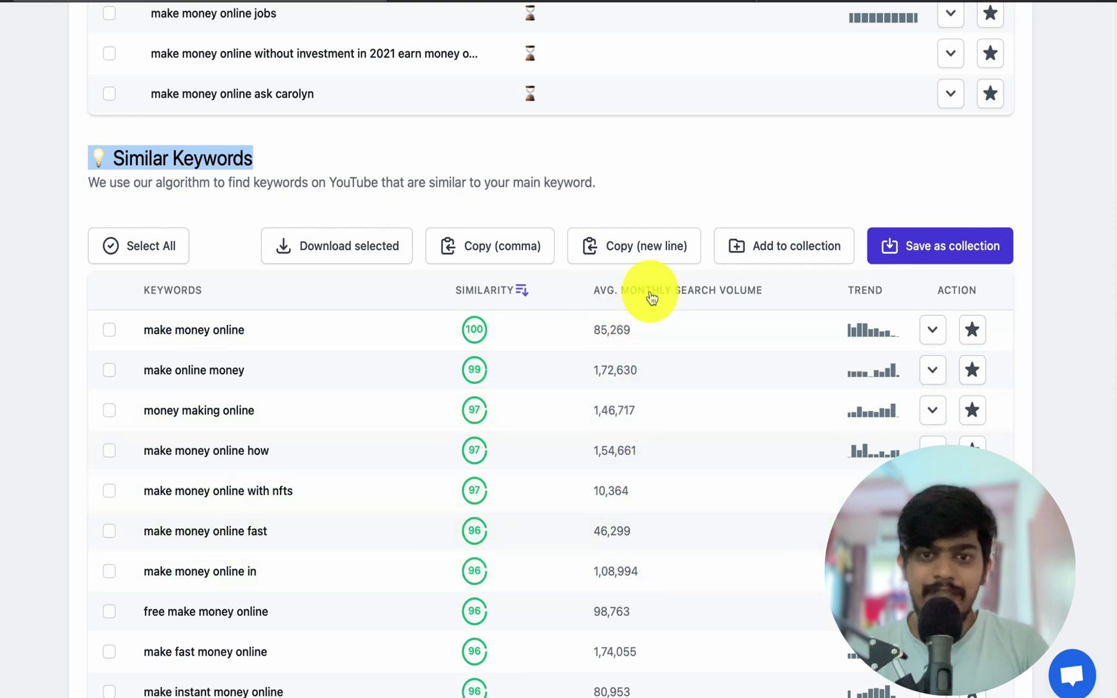
{"action": "scroll", "coordinate": [644, 367], "scroll_direction": "down", "scroll_amount": 20}
{"action": "scroll", "coordinate": [635, 425], "scroll_direction": "up", "scroll_amount": 10}
{"action": "scroll", "coordinate": [635, 425], "scroll_direction": "up", "scroll_amount": 20}
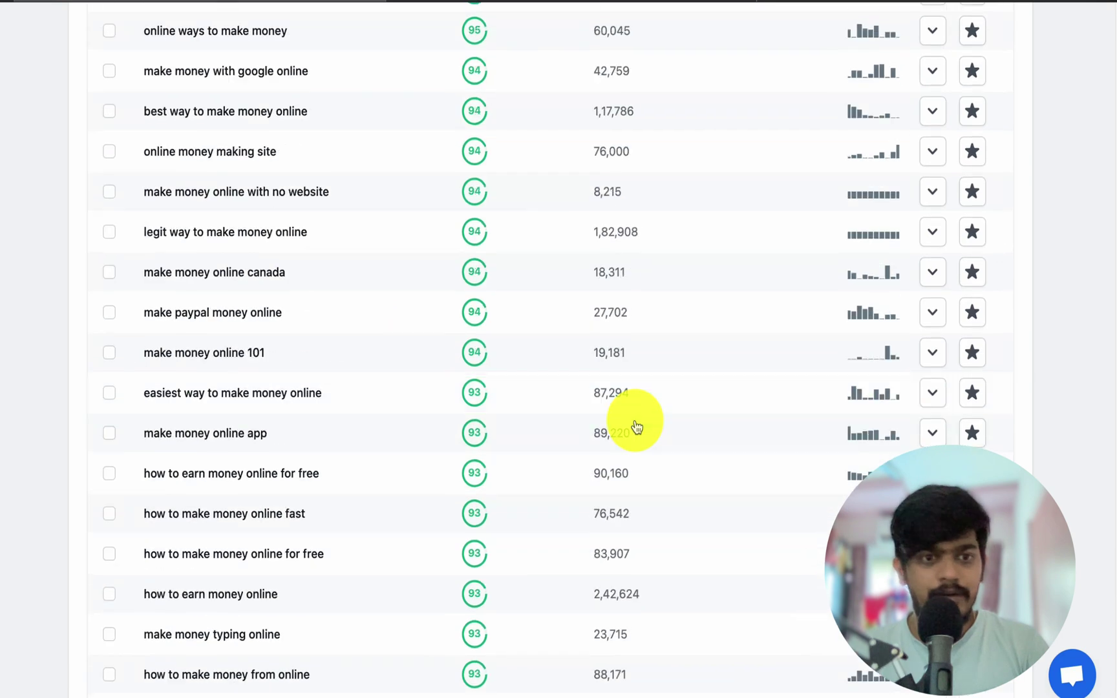
{"action": "scroll", "coordinate": [392, 445], "scroll_direction": "up", "scroll_amount": 20}
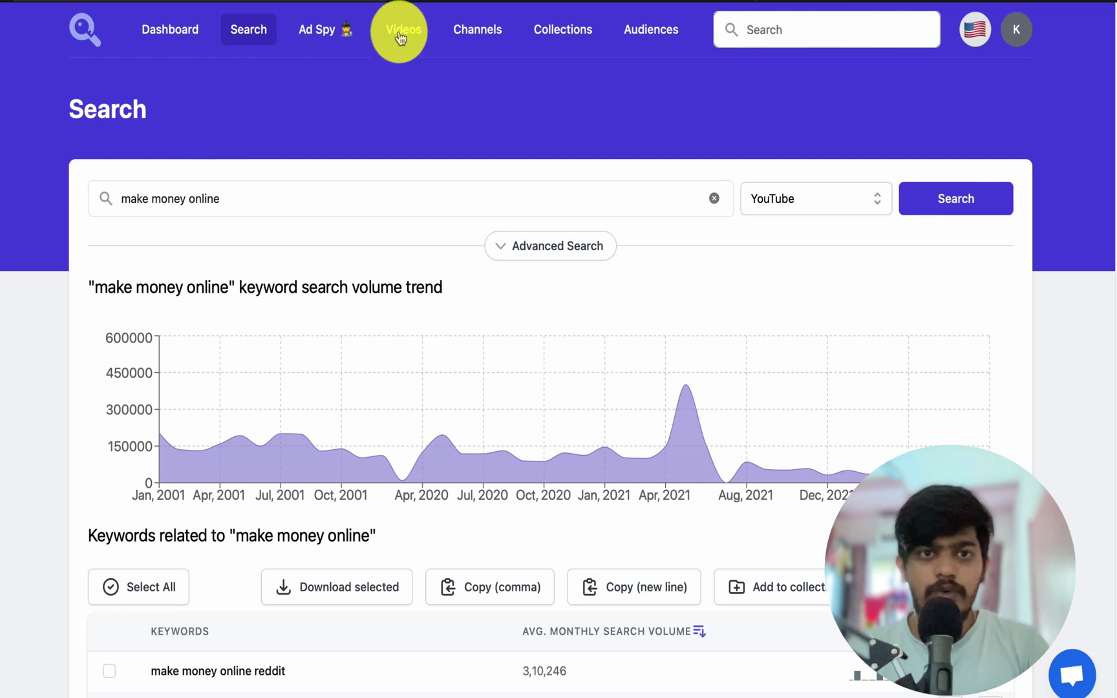
- Run a Video Placement Search for 'make money online' and scroll through the ranked videos to #19
{"action": "left_click", "coordinate": [401, 39]}
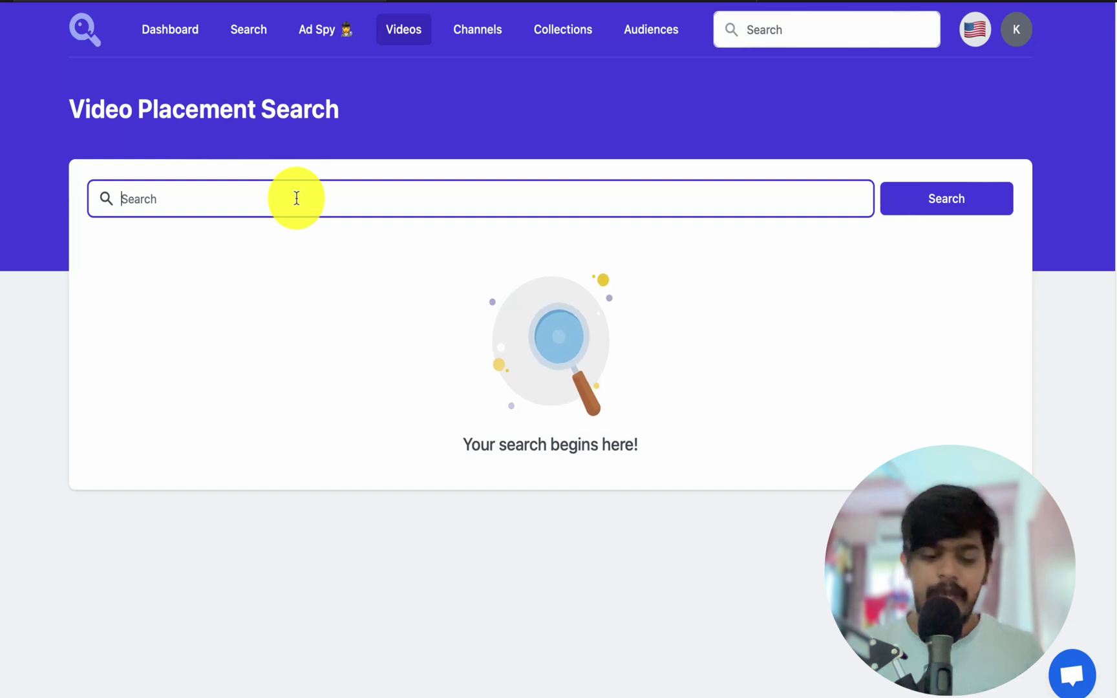
{"action": "type", "text": "make money online"}
{"action": "key", "text": "Return"}
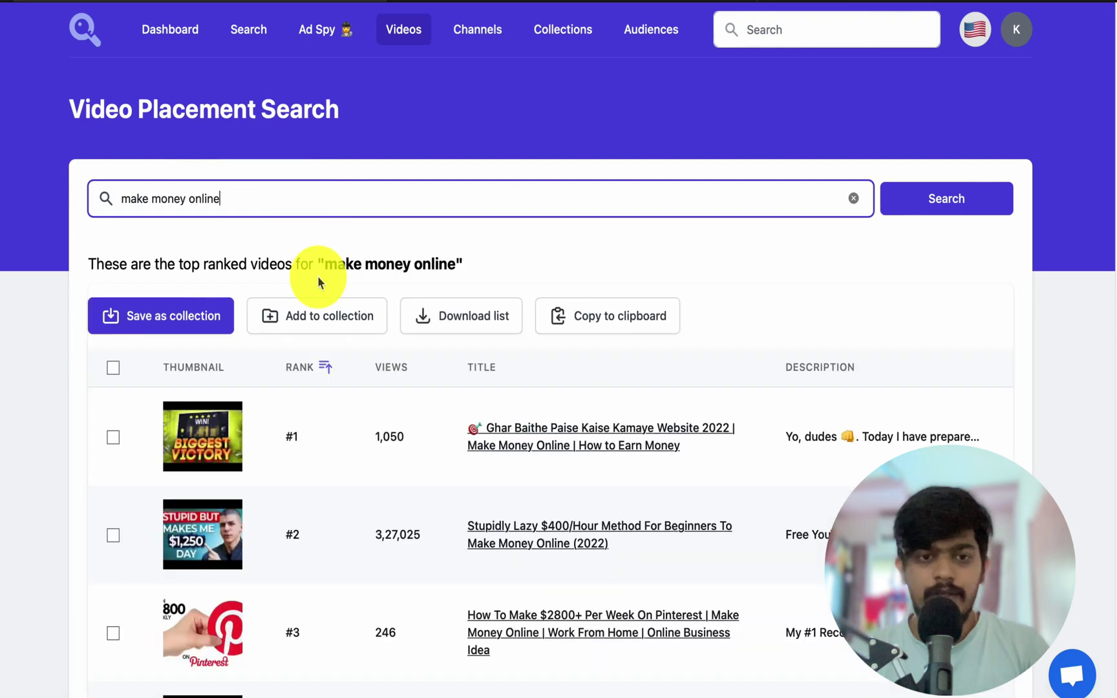
{"action": "scroll", "coordinate": [343, 270], "scroll_direction": "down", "scroll_amount": 2}
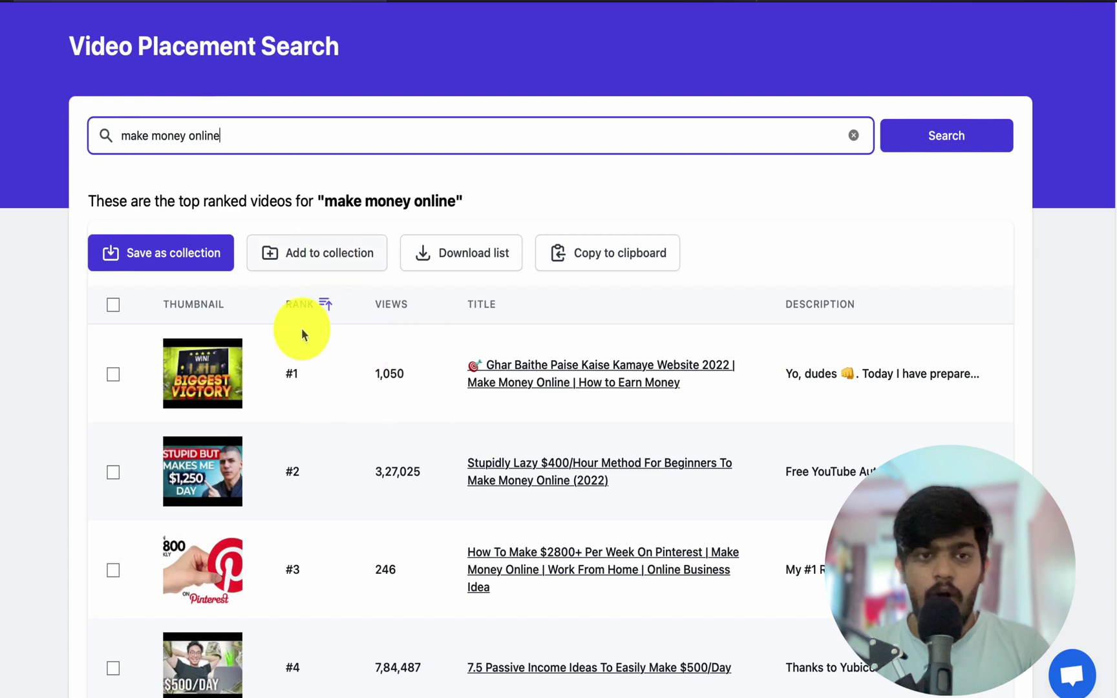
{"action": "scroll", "coordinate": [330, 395], "scroll_direction": "down", "scroll_amount": 2}
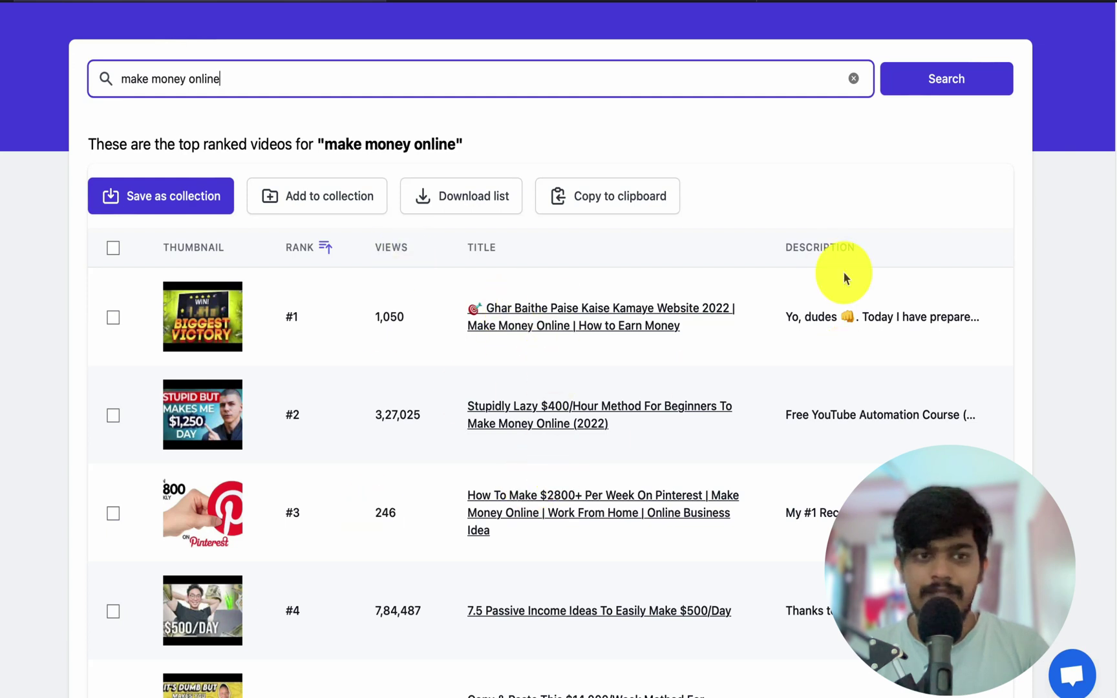
{"action": "scroll", "coordinate": [842, 395], "scroll_direction": "down", "scroll_amount": 1}
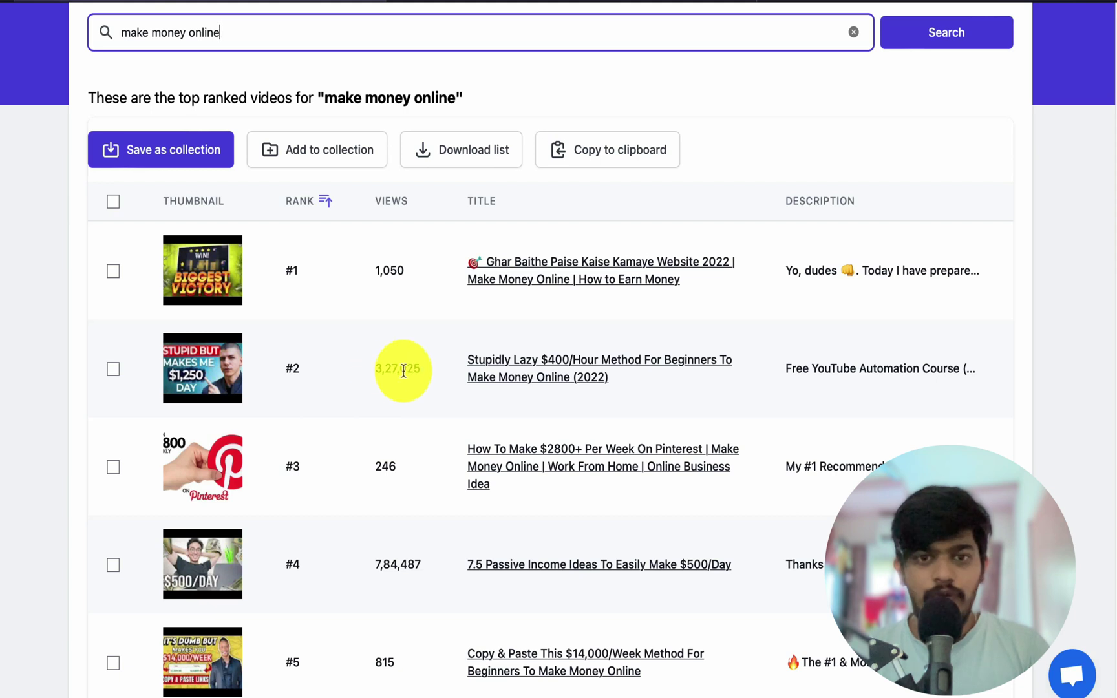
{"action": "scroll", "coordinate": [404, 368], "scroll_direction": "down", "scroll_amount": 20}
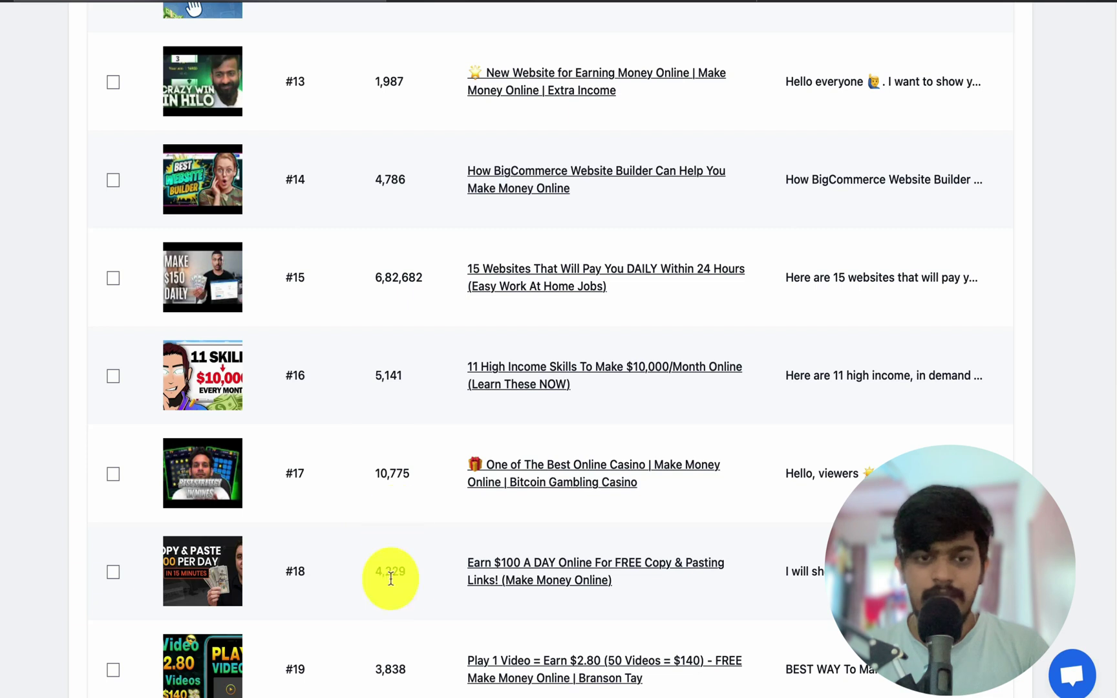
{"action": "scroll", "coordinate": [396, 529], "scroll_direction": "up", "scroll_amount": 20}
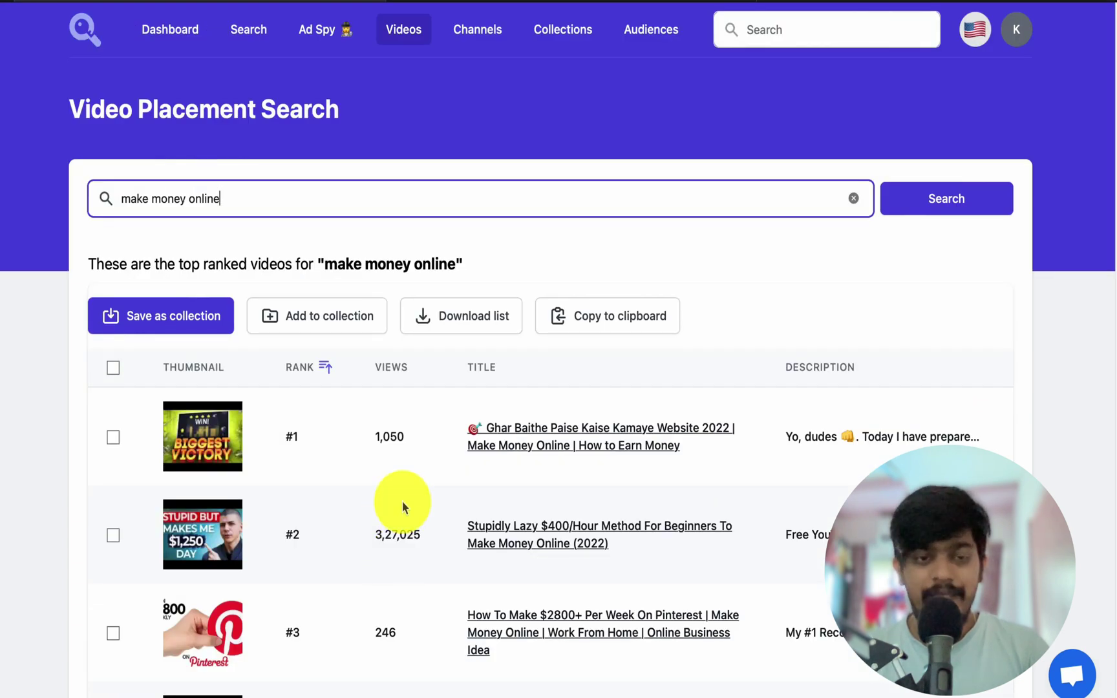
{"action": "scroll", "coordinate": [402, 507], "scroll_direction": "down", "scroll_amount": 5}
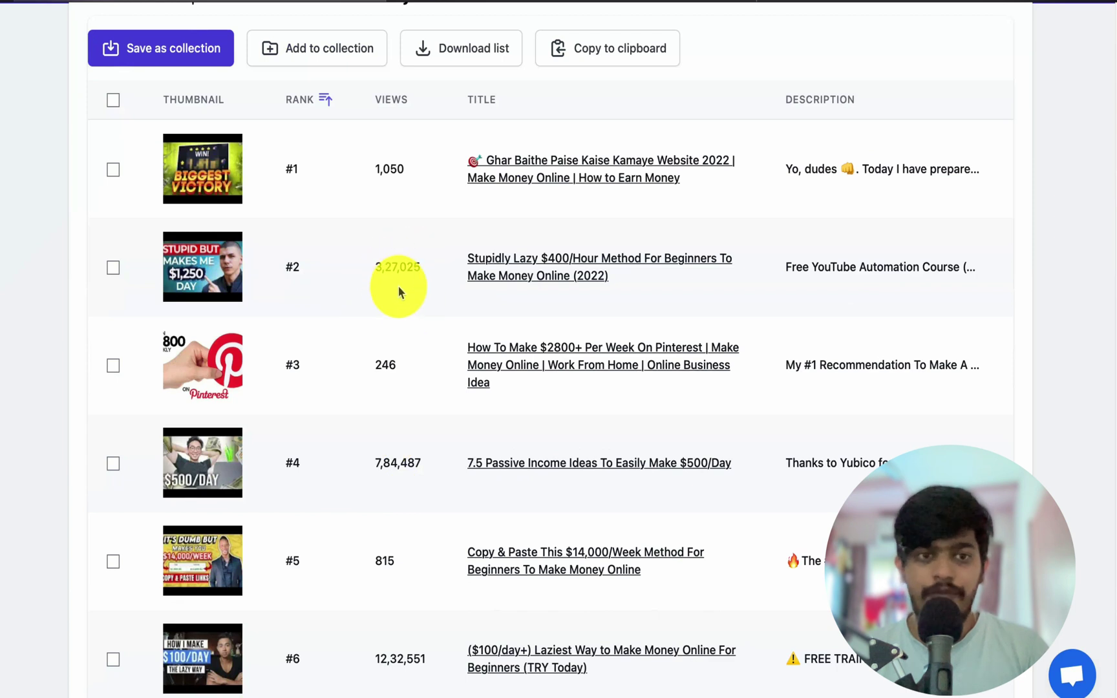
- Tick the video results ranked #2, #4 and #6 in the results table
{"action": "scroll", "coordinate": [379, 357], "scroll_direction": "up", "scroll_amount": 1}
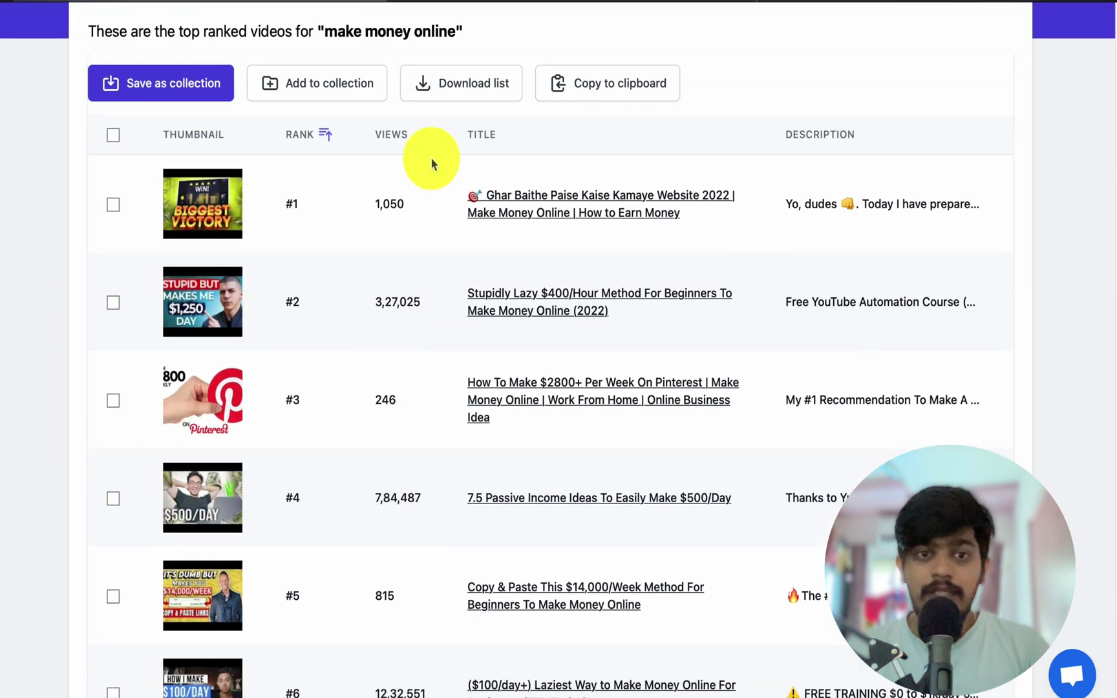
{"action": "scroll", "coordinate": [405, 377], "scroll_direction": "up", "scroll_amount": 1}
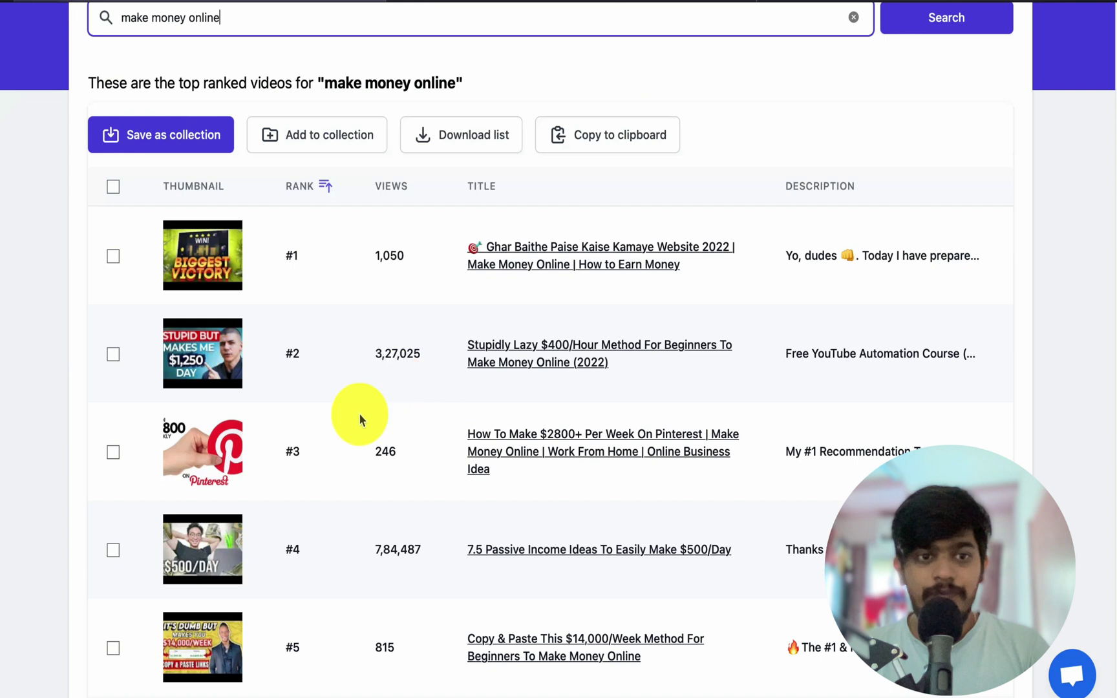
{"action": "left_click", "coordinate": [113, 355]}
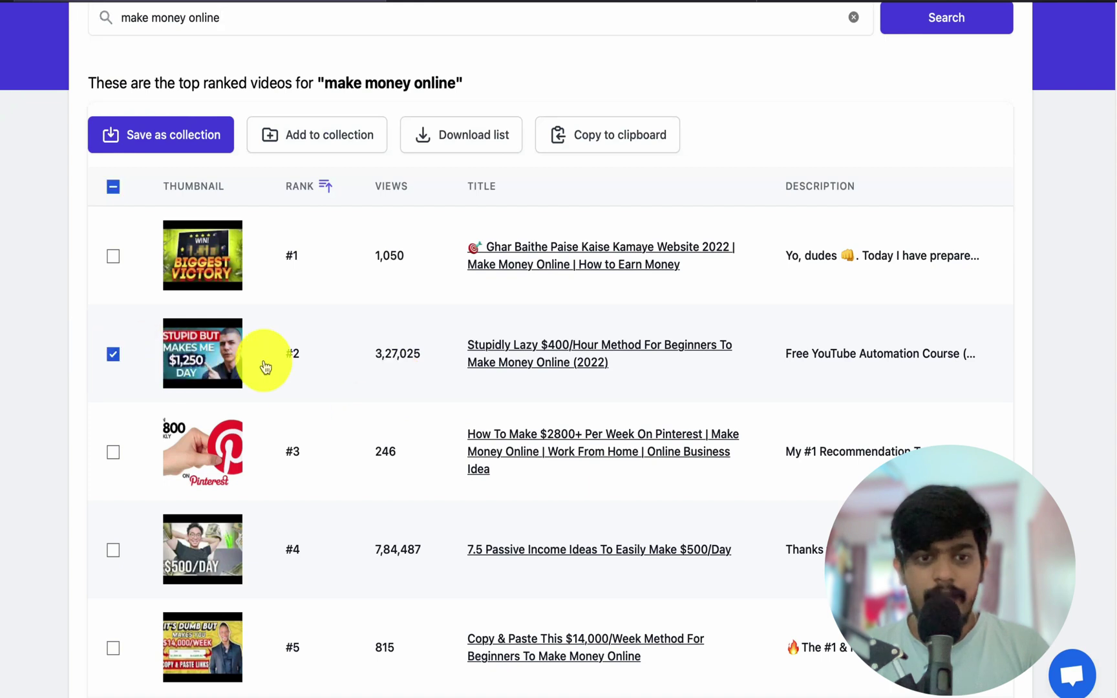
{"action": "scroll", "coordinate": [352, 389], "scroll_direction": "down", "scroll_amount": 1}
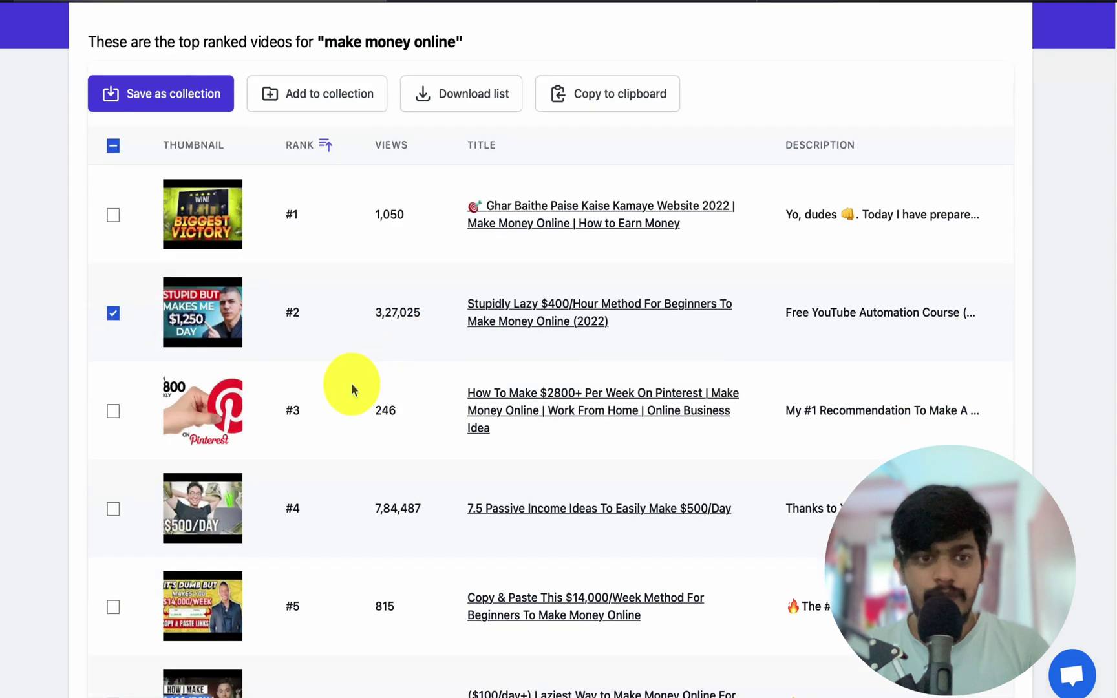
{"action": "left_click", "coordinate": [114, 509]}
{"action": "scroll", "coordinate": [323, 446], "scroll_direction": "down", "scroll_amount": 7}
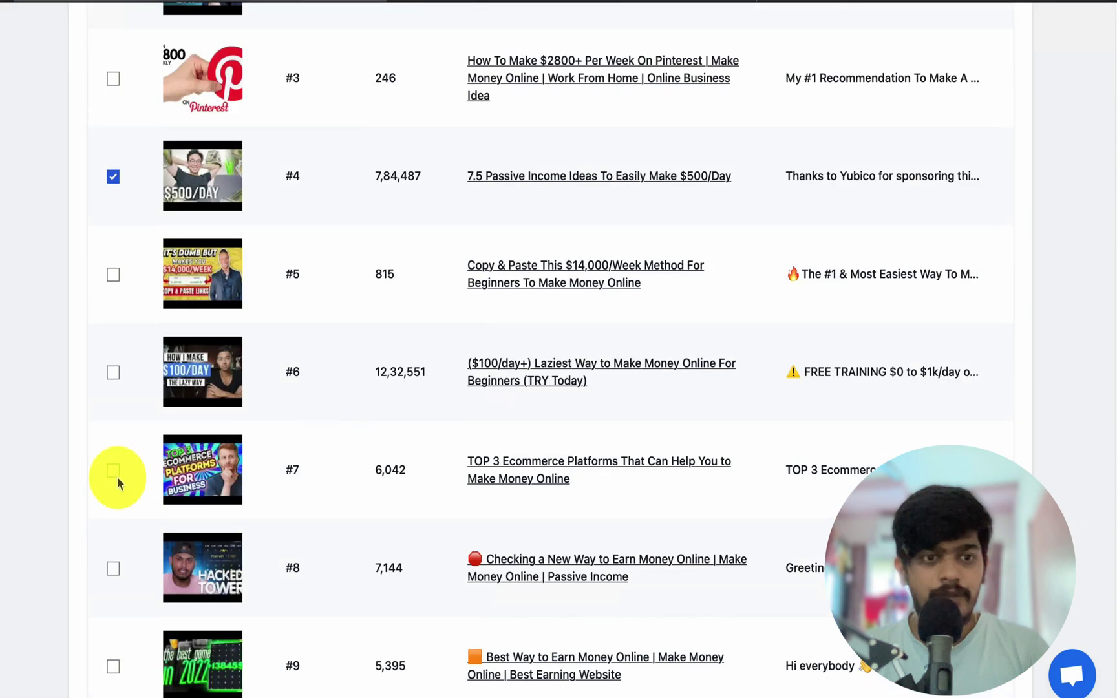
{"action": "left_click", "coordinate": [112, 373]}
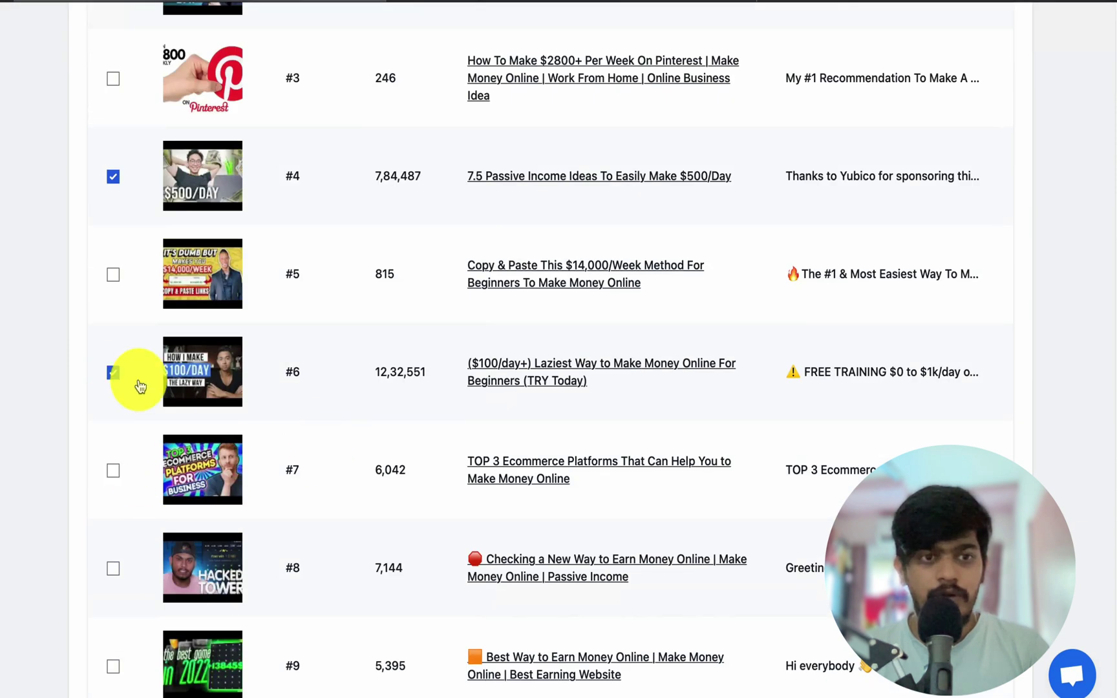
{"action": "scroll", "coordinate": [139, 379], "scroll_direction": "up", "scroll_amount": 12}
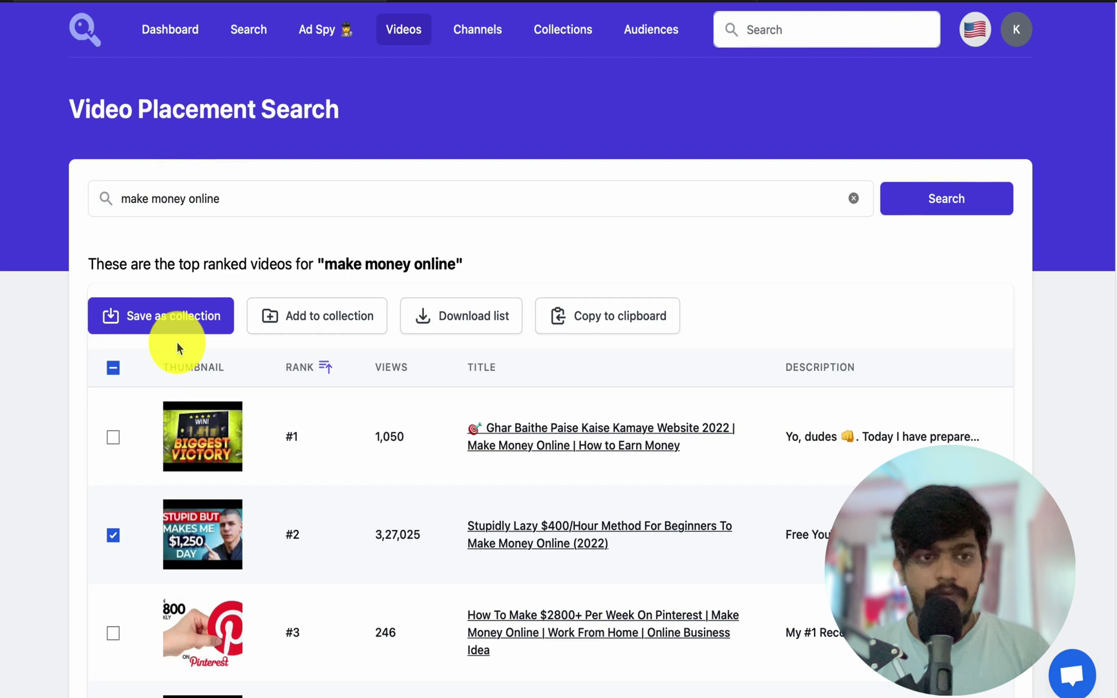
- Start adding the checked videos to a collection, entering 'make money' as the collection
{"action": "left_click", "coordinate": [307, 322]}
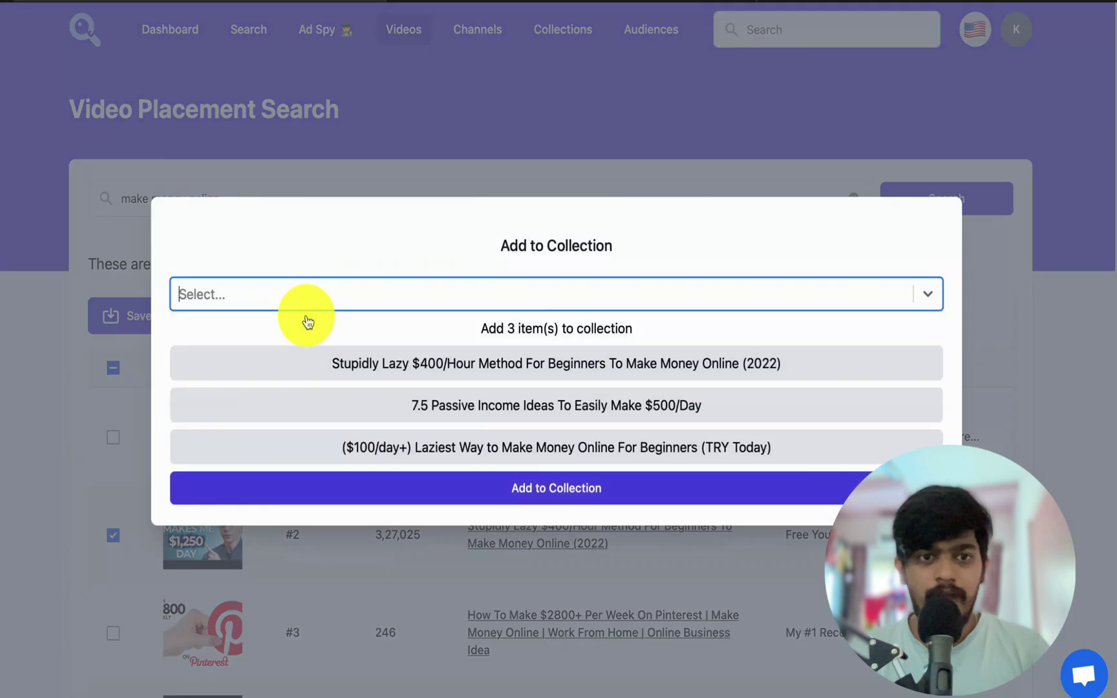
{"action": "left_click", "coordinate": [370, 286]}
{"action": "type", "text": "ma"}
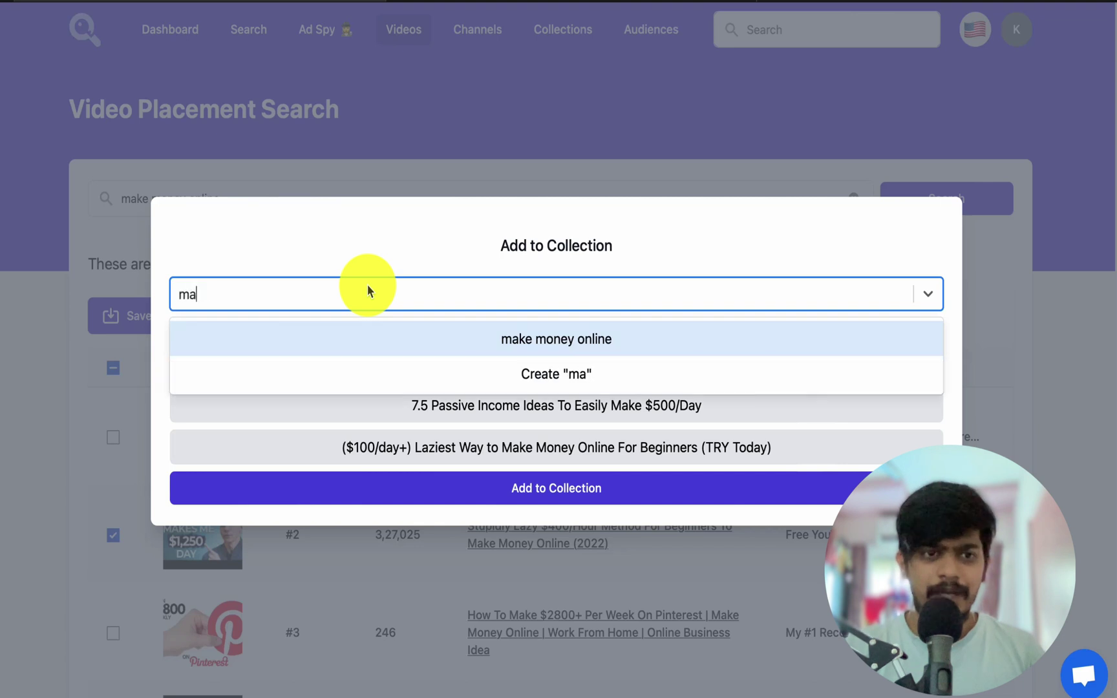
{"action": "type", "text": "ke money"}
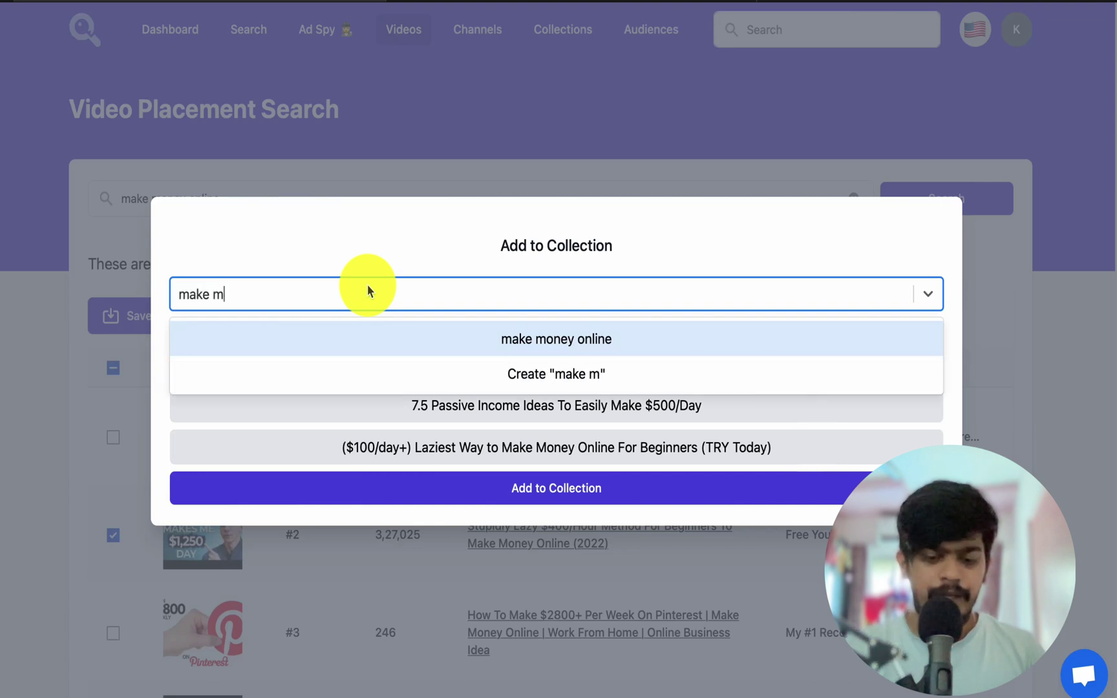
{"action": "key", "text": "Return"}
{"action": "left_click", "coordinate": [564, 489]}
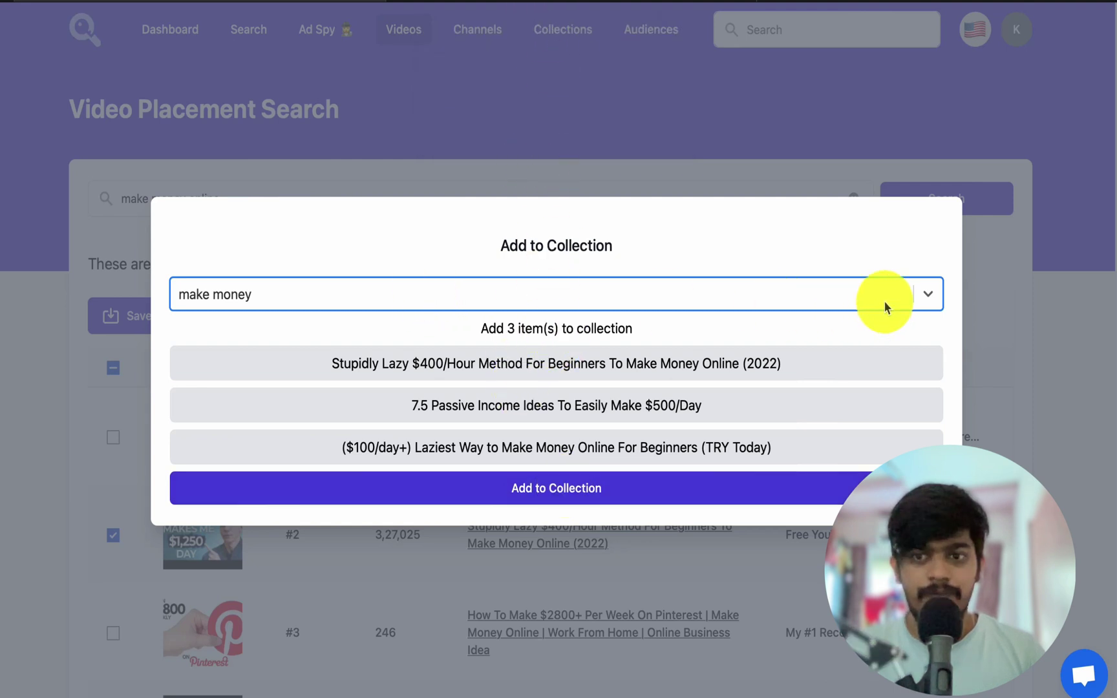
- Pick the existing 'make money online' collection and confirm adding the three videos
{"action": "left_click", "coordinate": [930, 295]}
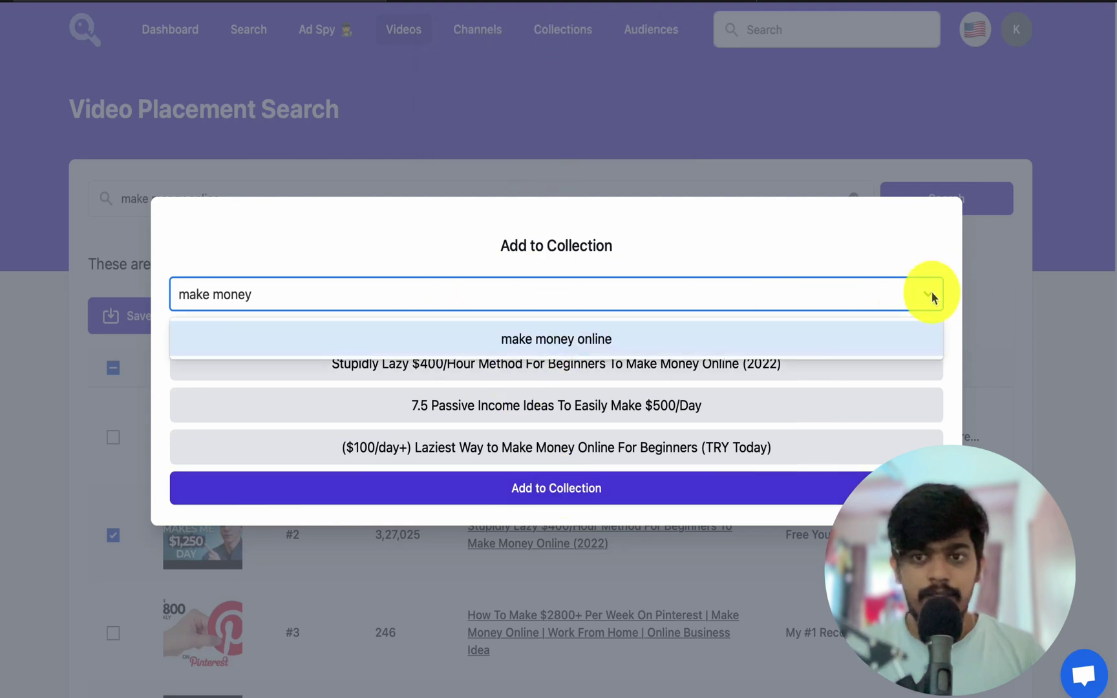
{"action": "left_click", "coordinate": [554, 339]}
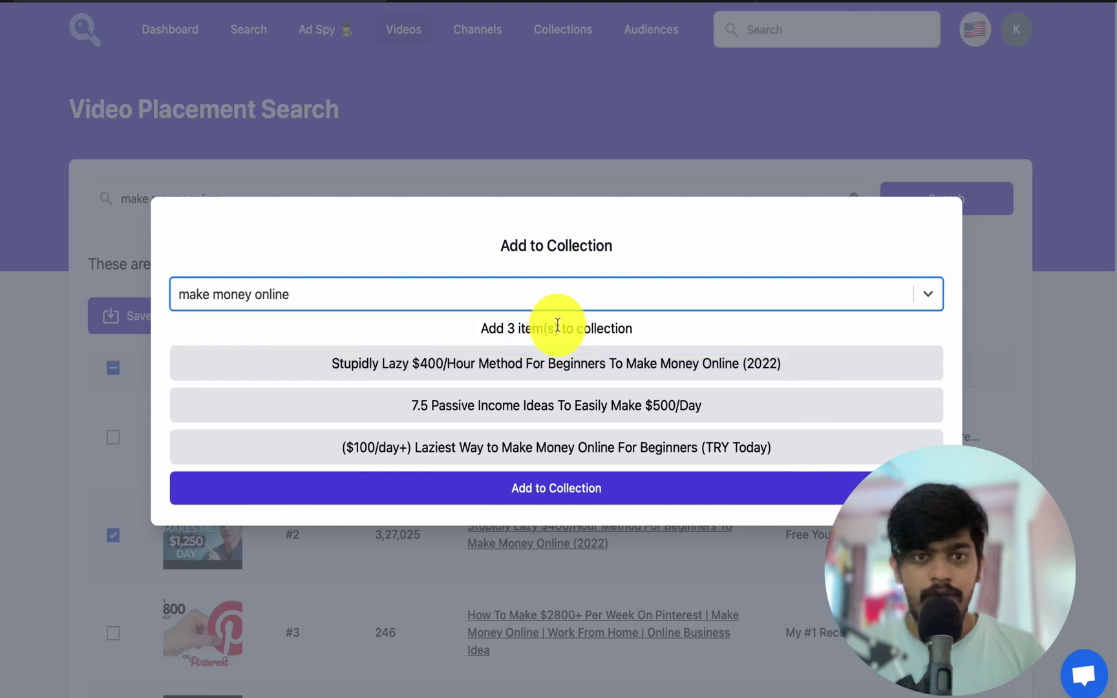
{"action": "left_click", "coordinate": [560, 502]}
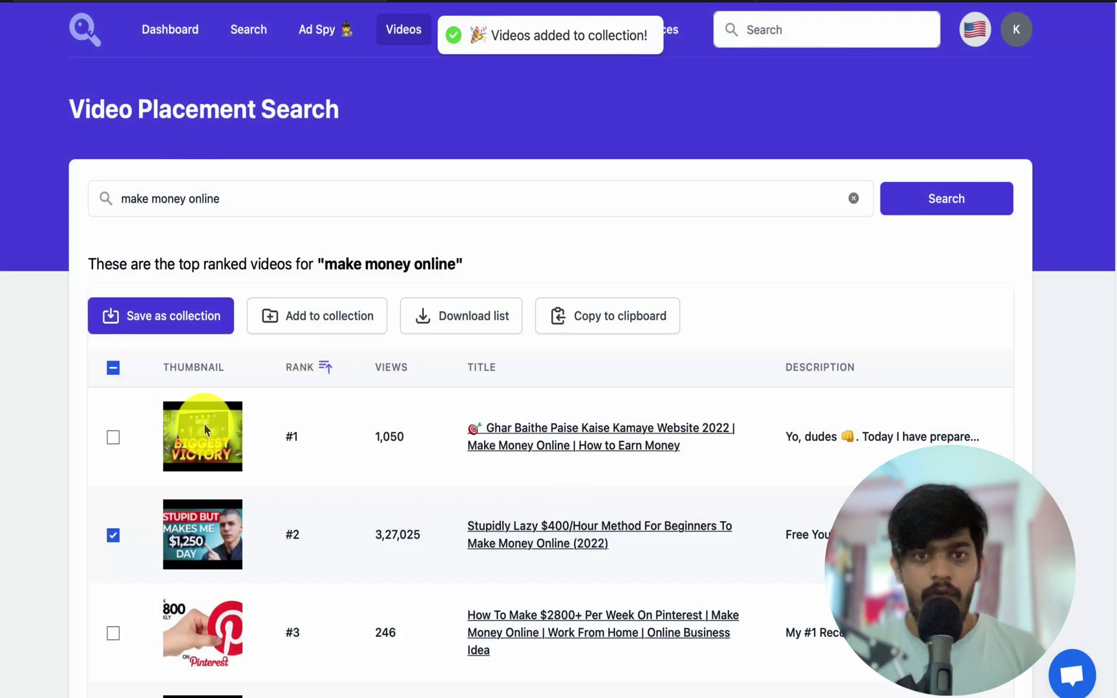
- Search YouTube channels for 'make money online' in the Channel Search
{"action": "left_click", "coordinate": [463, 28]}
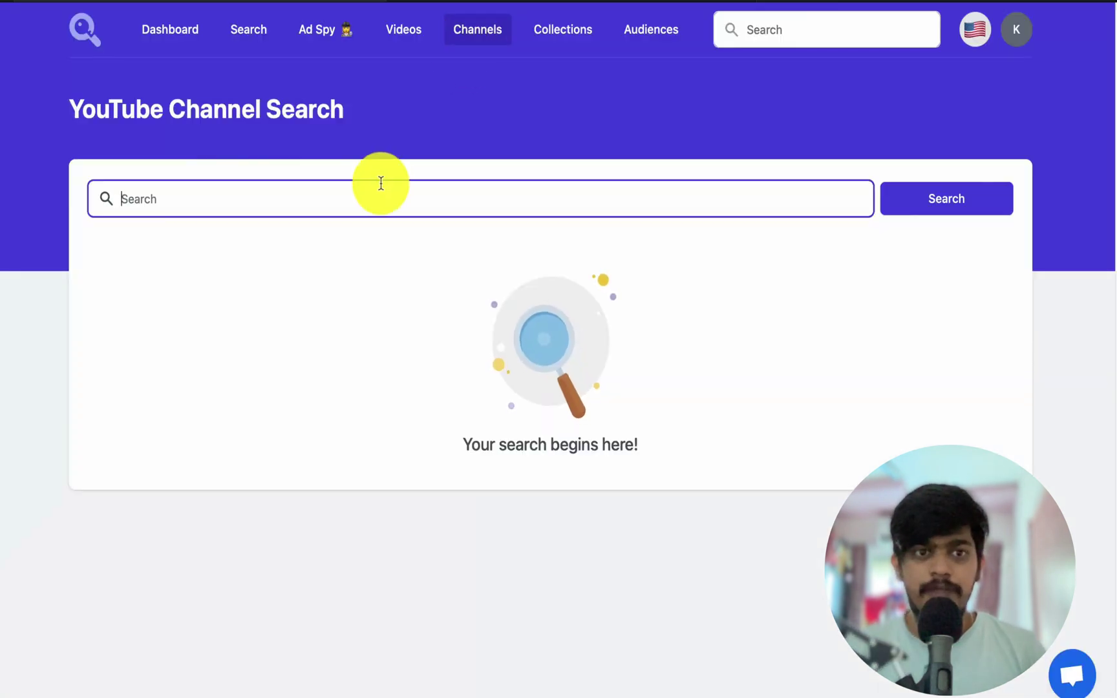
{"action": "type", "text": "ma"}
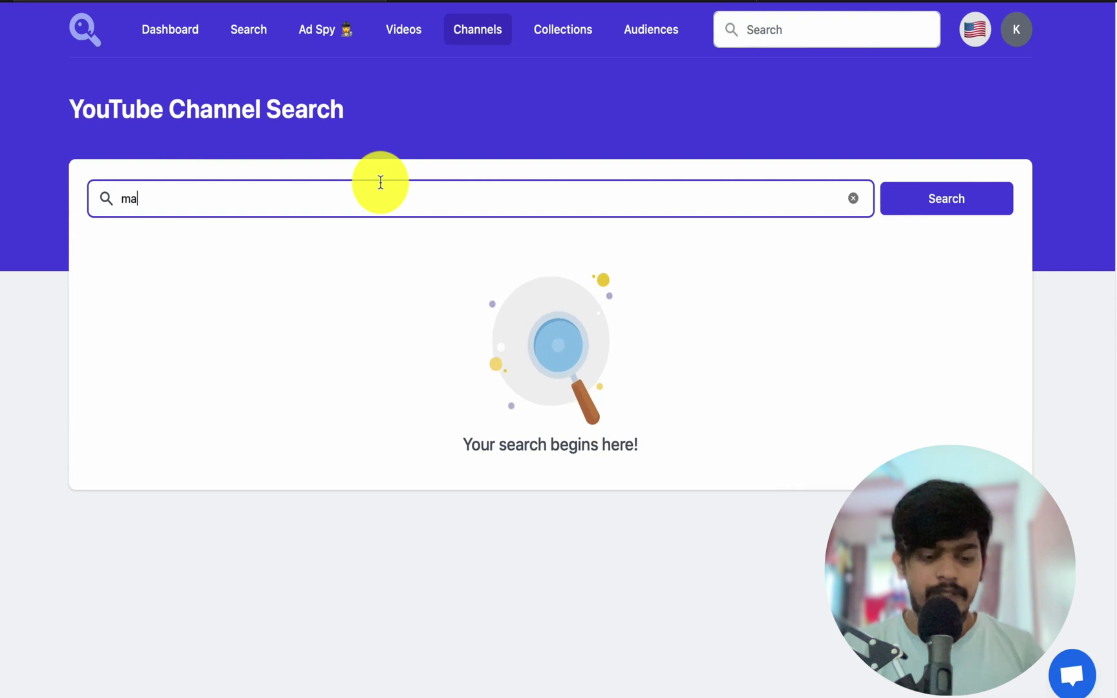
{"action": "type", "text": "ke money online"}
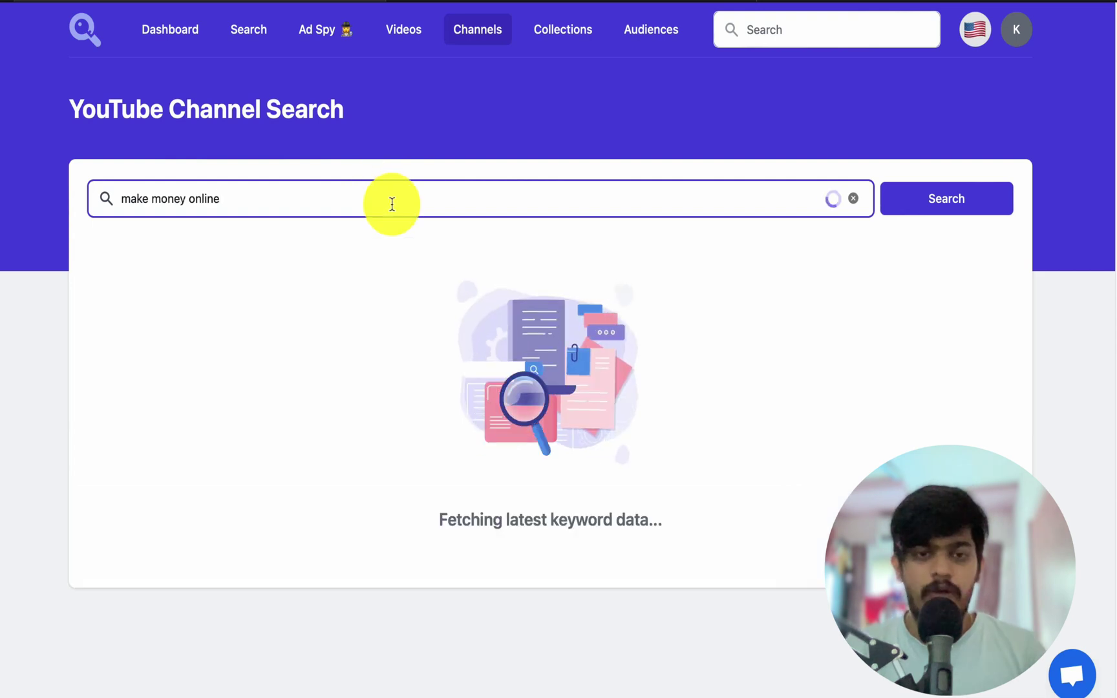
{"action": "scroll", "coordinate": [363, 330], "scroll_direction": "down", "scroll_amount": 5}
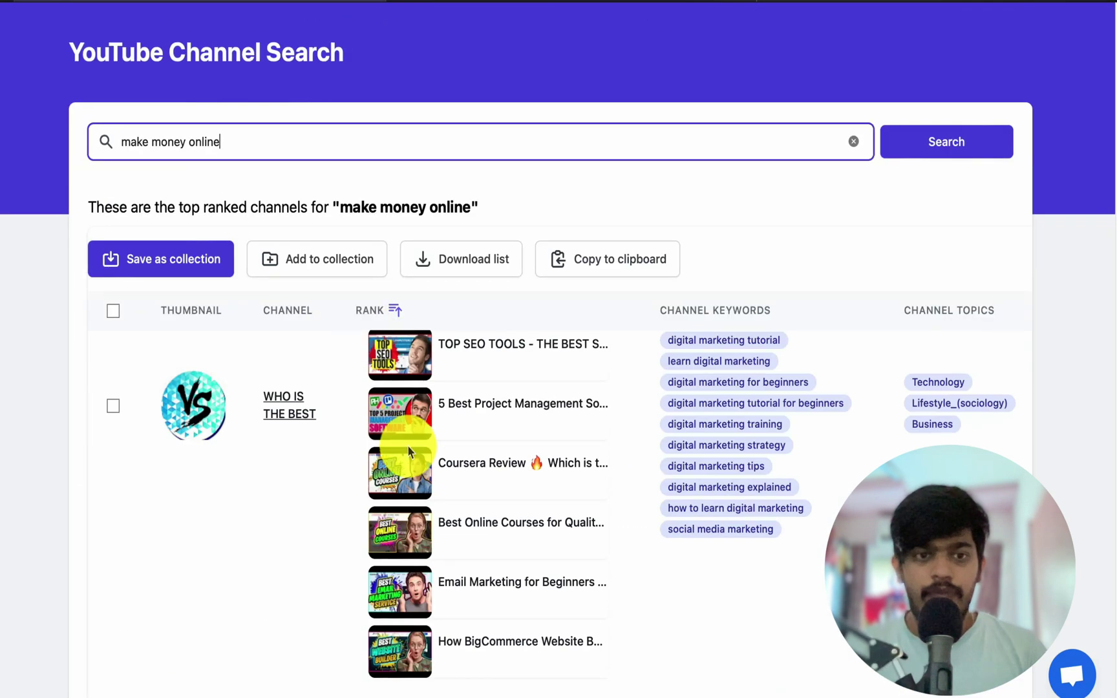
{"action": "scroll", "coordinate": [412, 505], "scroll_direction": "up", "scroll_amount": 5}
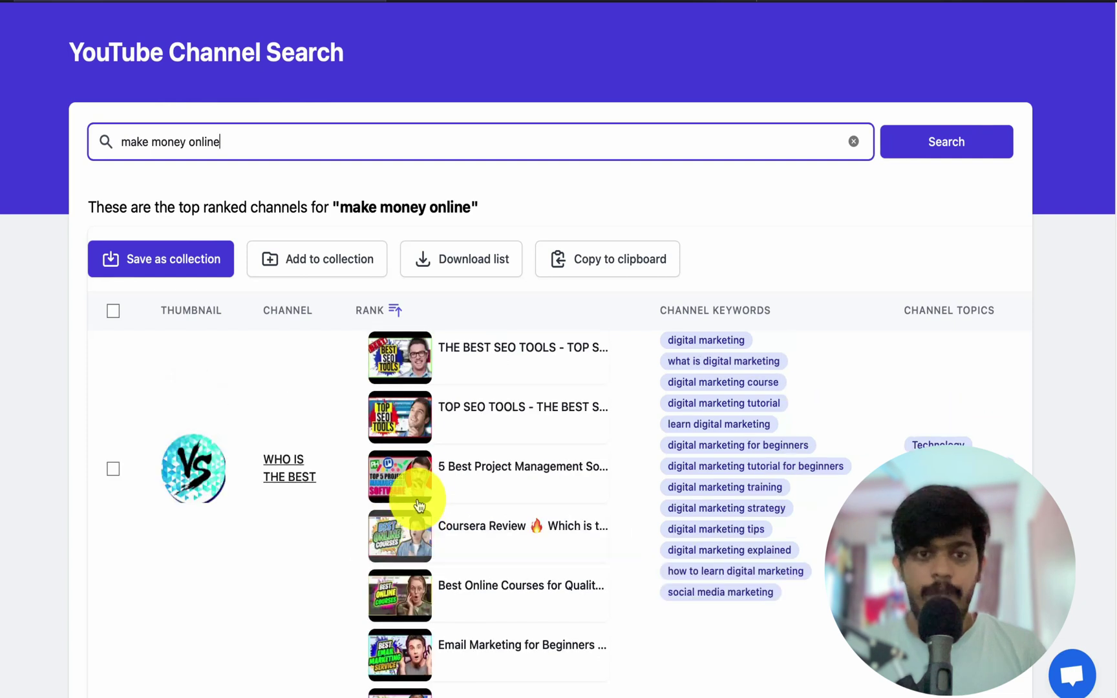
{"action": "scroll", "coordinate": [557, 446], "scroll_direction": "up", "scroll_amount": 5}
{"action": "scroll", "coordinate": [517, 404], "scroll_direction": "down", "scroll_amount": 10}
{"action": "scroll", "coordinate": [420, 414], "scroll_direction": "up", "scroll_amount": 10}
{"action": "scroll", "coordinate": [187, 504], "scroll_direction": "down", "scroll_amount": 10}
{"action": "scroll", "coordinate": [271, 556], "scroll_direction": "up", "scroll_amount": 8}
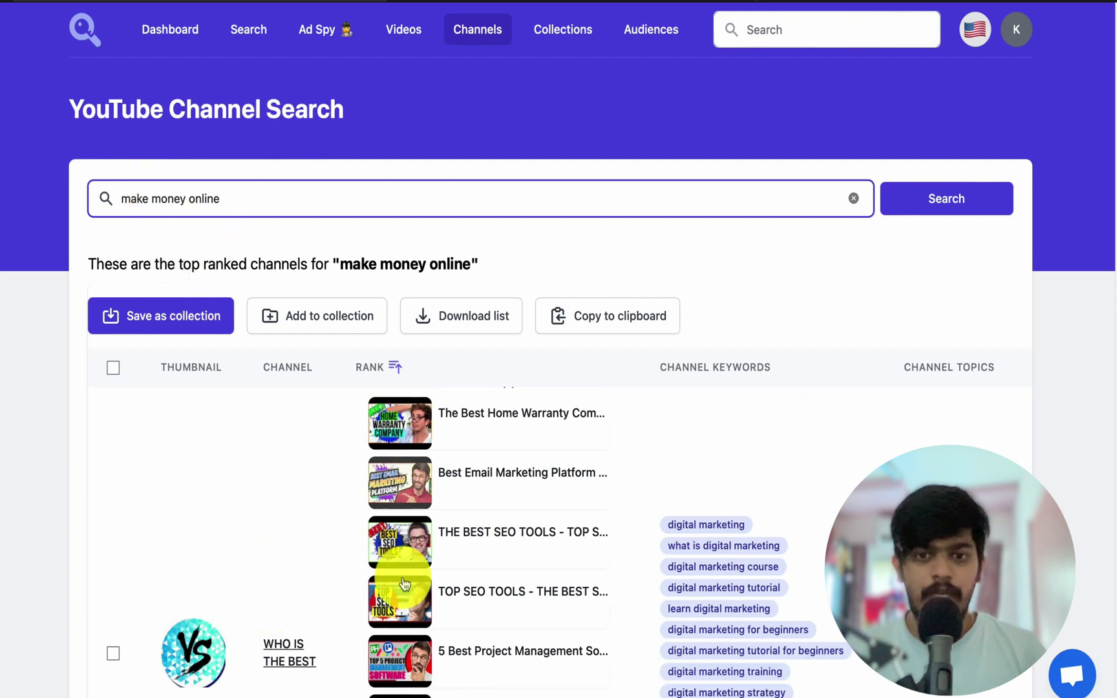
- Scroll through the ranked channel results with their videos and channel keywords
{"action": "scroll", "coordinate": [401, 578], "scroll_direction": "down", "scroll_amount": 10}
{"action": "scroll", "coordinate": [364, 565], "scroll_direction": "up", "scroll_amount": 1}
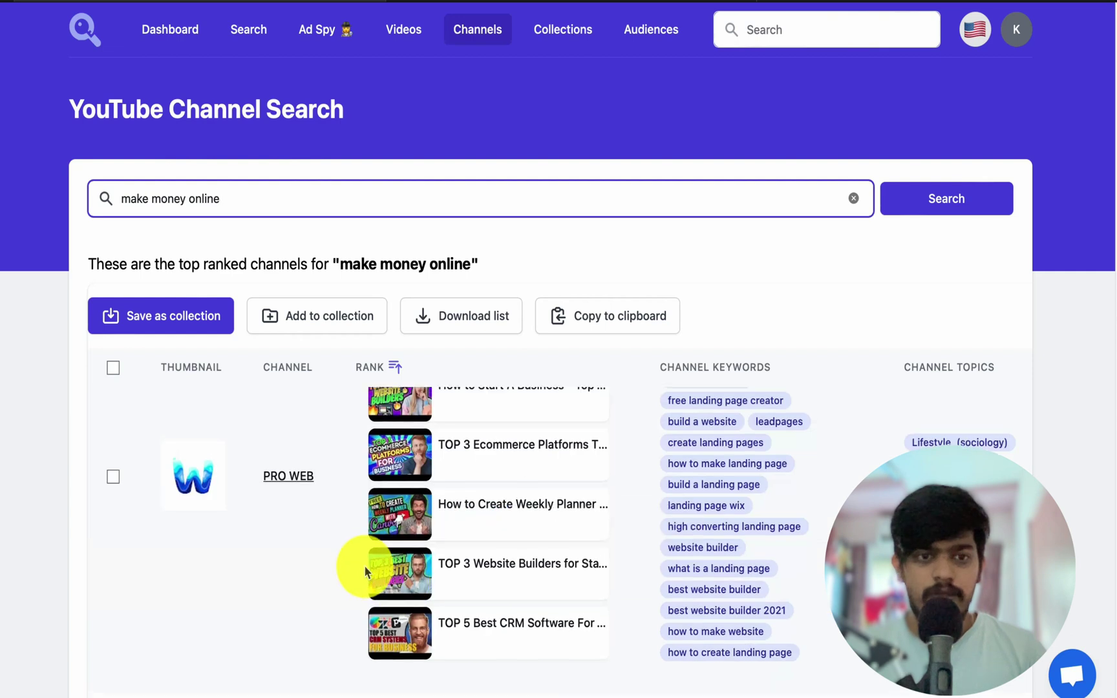
{"action": "scroll", "coordinate": [291, 480], "scroll_direction": "down", "scroll_amount": 4}
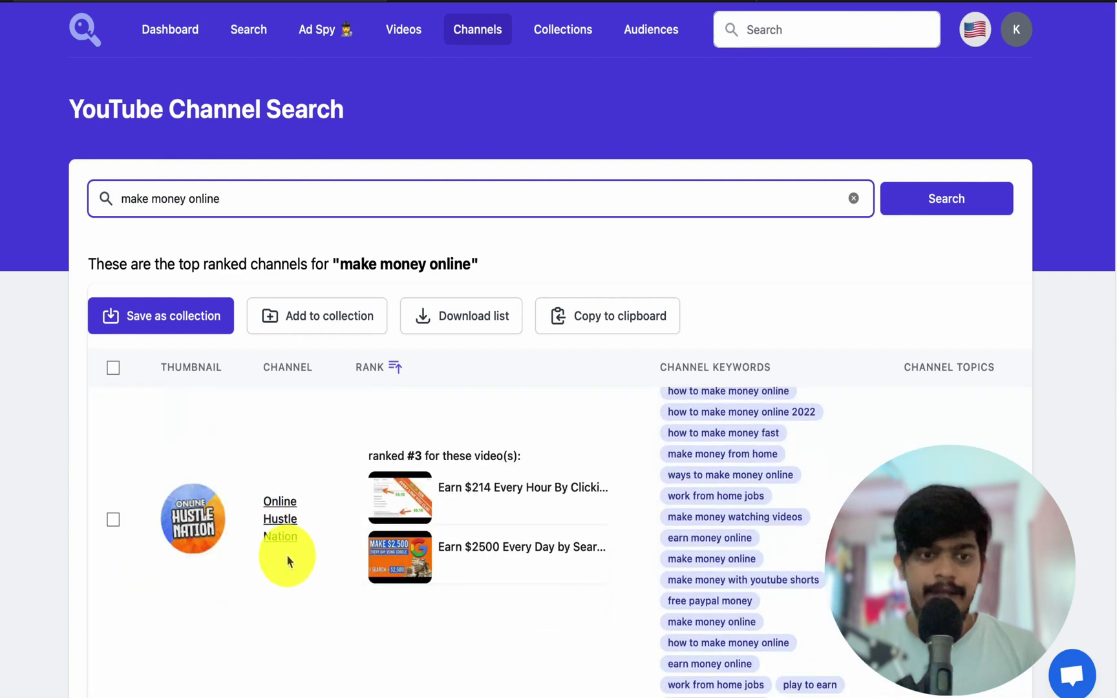
{"action": "scroll", "coordinate": [297, 537], "scroll_direction": "down", "scroll_amount": 10}
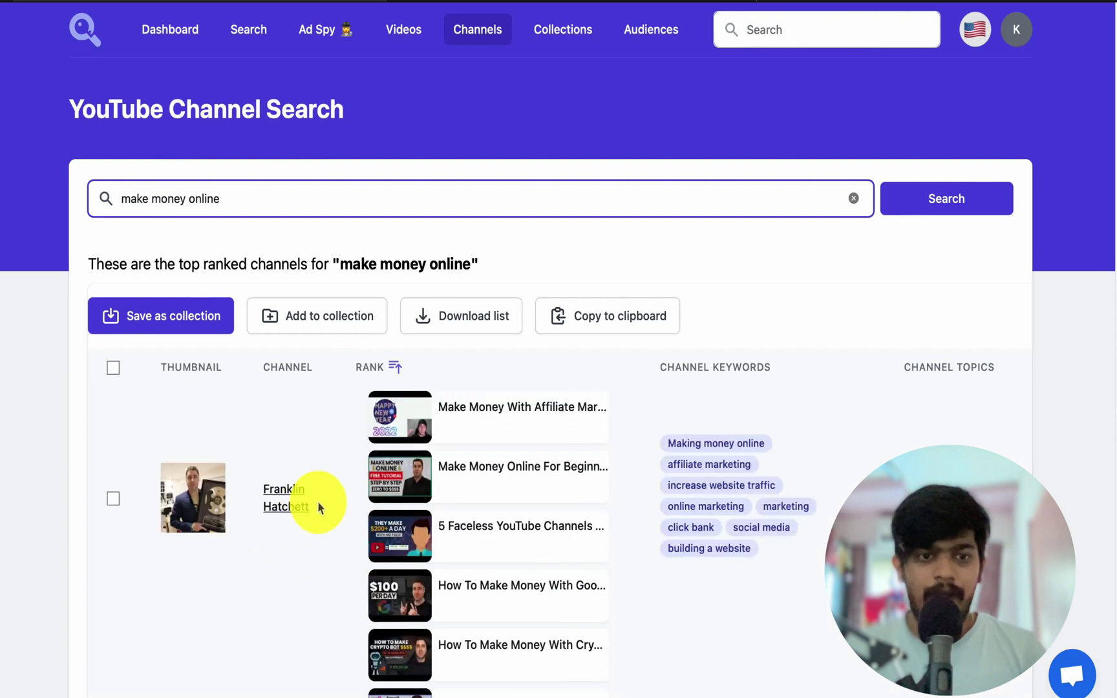
{"action": "scroll", "coordinate": [318, 507], "scroll_direction": "down", "scroll_amount": 8}
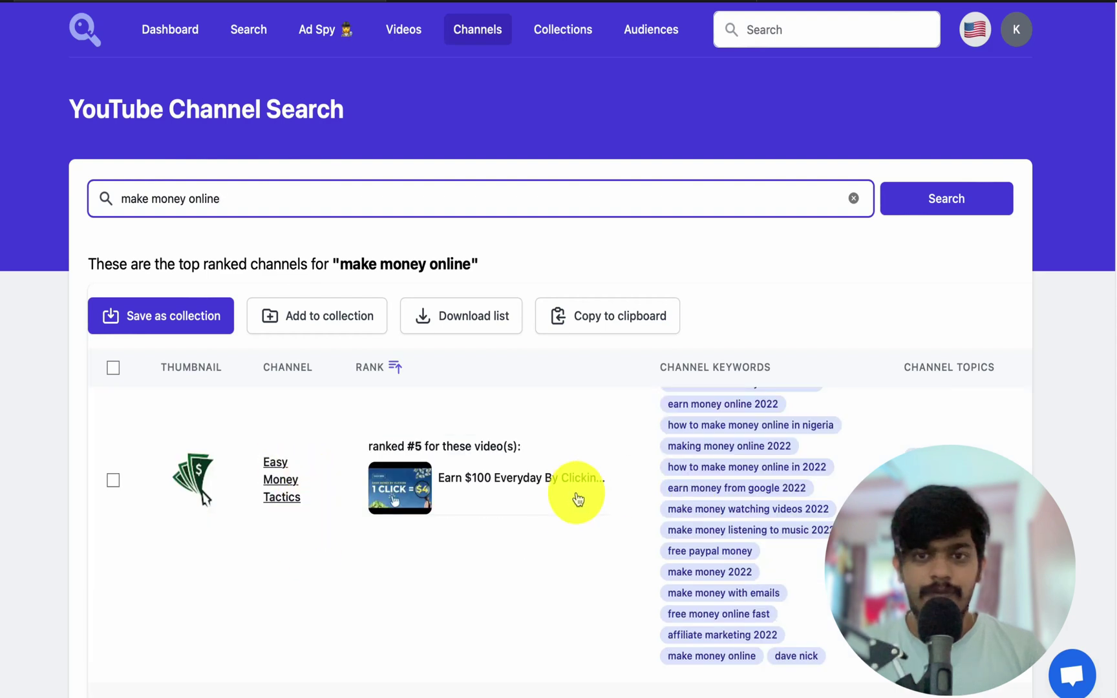
{"action": "scroll", "coordinate": [560, 506], "scroll_direction": "down", "scroll_amount": 10}
{"action": "scroll", "coordinate": [722, 474], "scroll_direction": "down", "scroll_amount": 10}
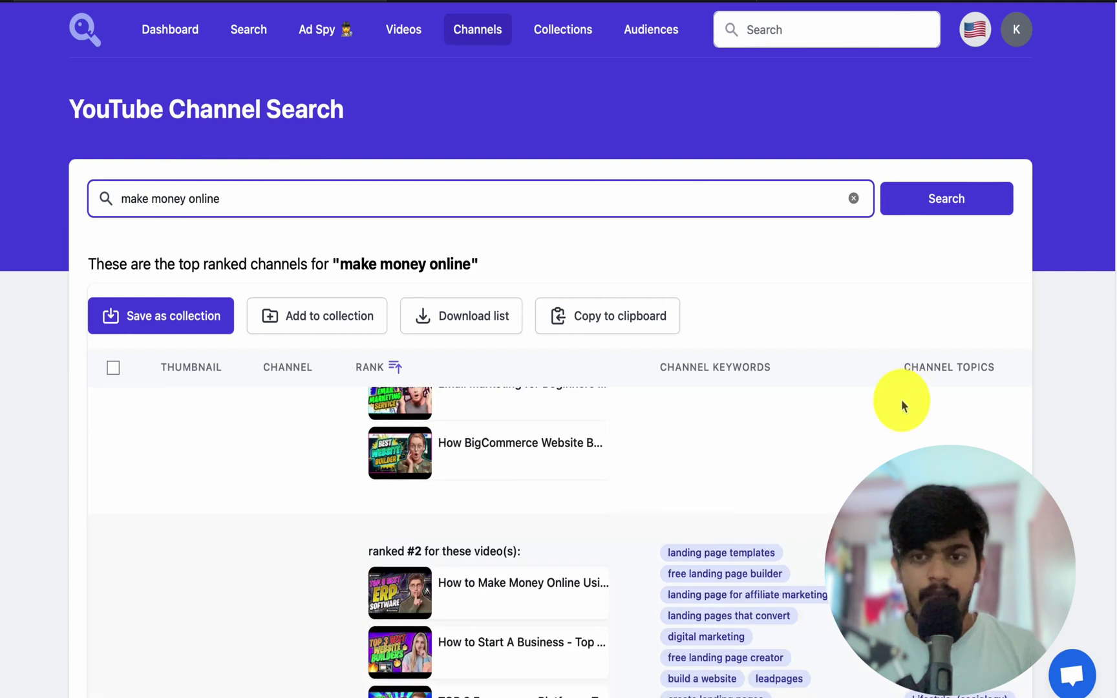
{"action": "scroll", "coordinate": [943, 406], "scroll_direction": "up", "scroll_amount": 5}
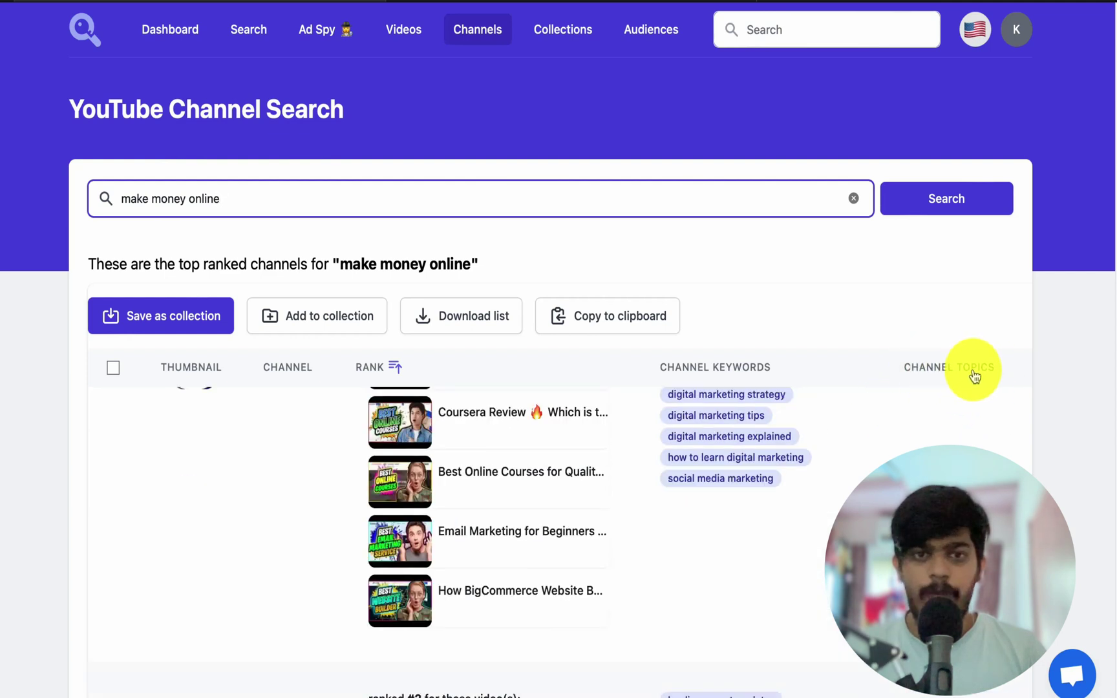
{"action": "scroll", "coordinate": [818, 496], "scroll_direction": "up", "scroll_amount": 5}
{"action": "scroll", "coordinate": [552, 498], "scroll_direction": "down", "scroll_amount": 3}
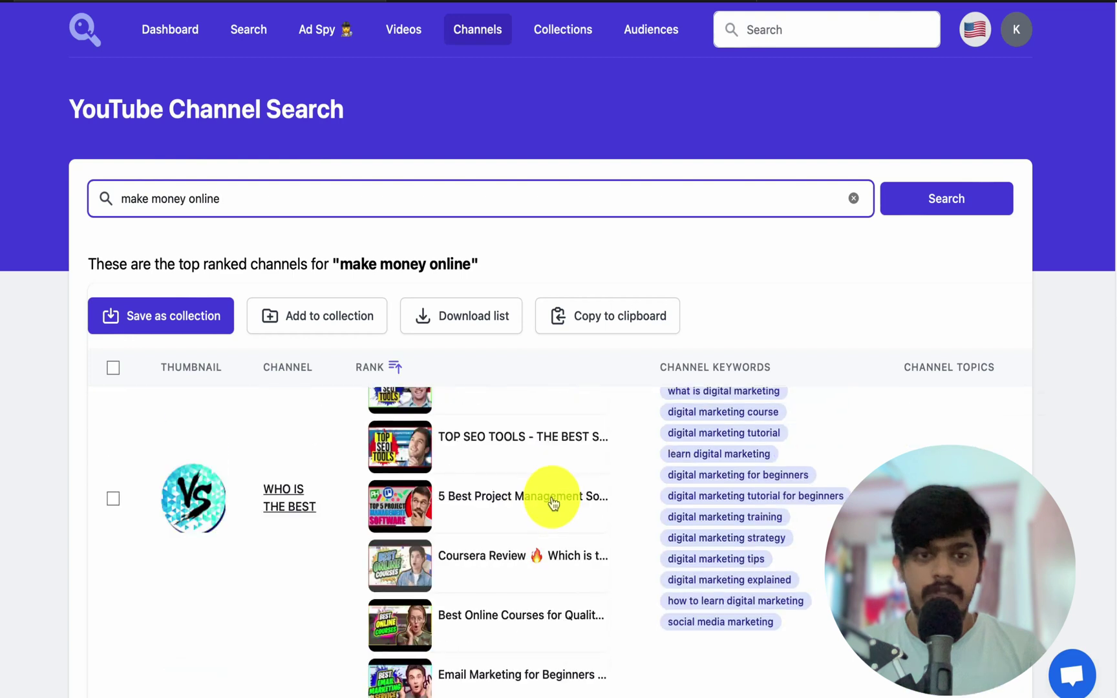
{"action": "scroll", "coordinate": [416, 506], "scroll_direction": "up", "scroll_amount": 3}
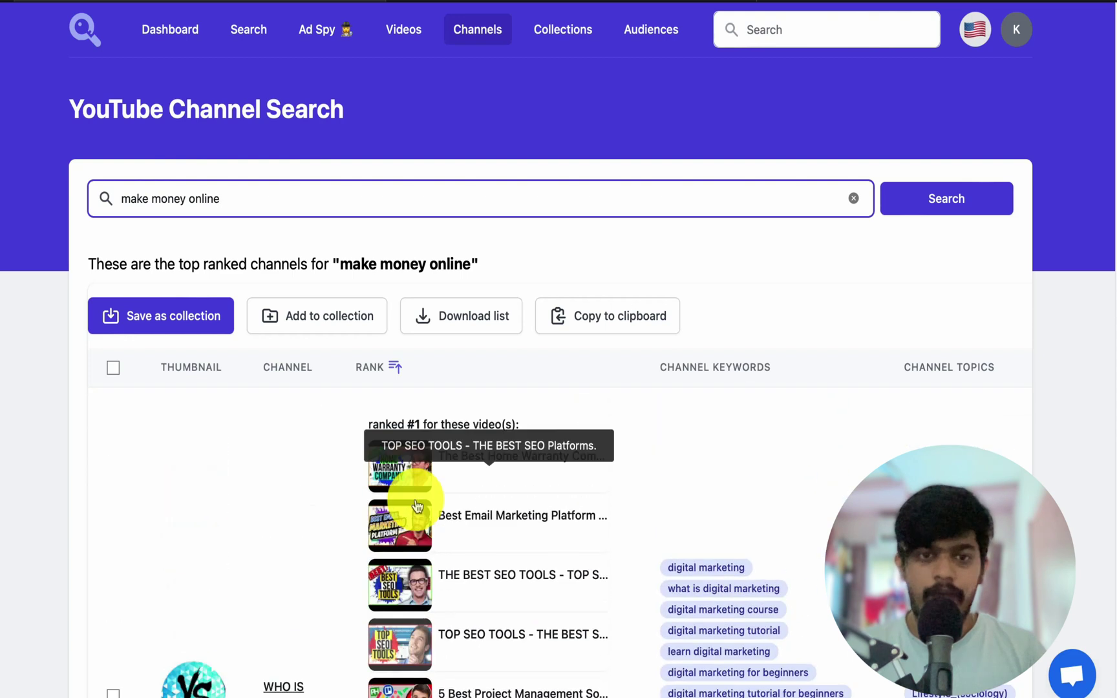
{"action": "left_click", "coordinate": [417, 468]}
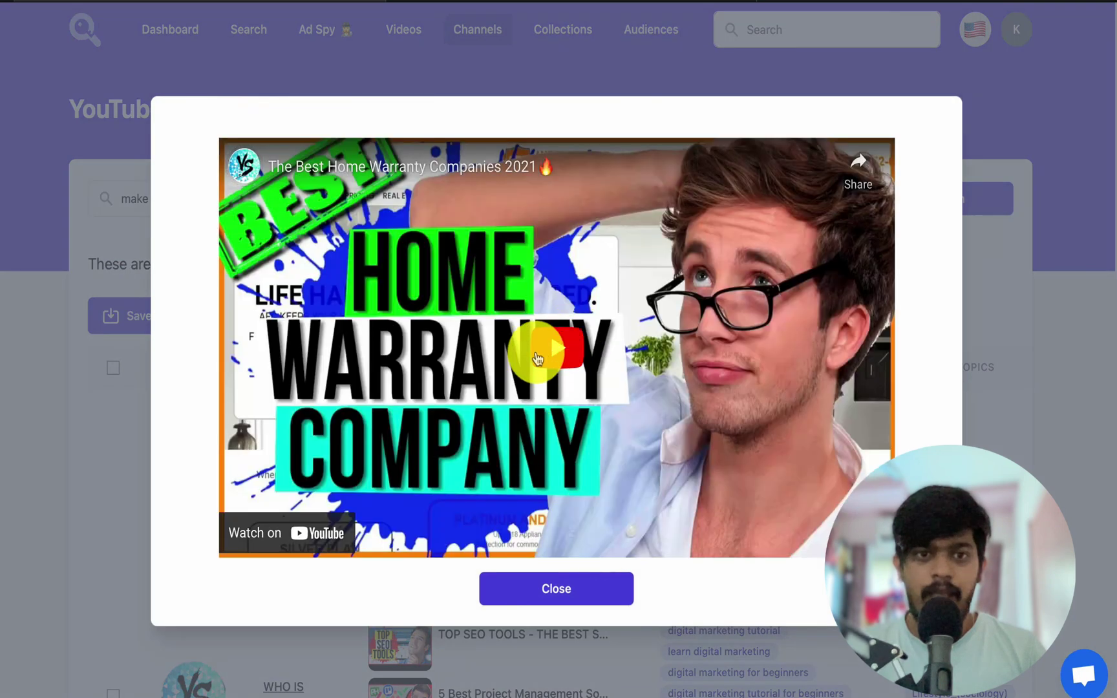
{"action": "left_click", "coordinate": [587, 587]}
{"action": "scroll", "coordinate": [536, 444], "scroll_direction": "down", "scroll_amount": 10}
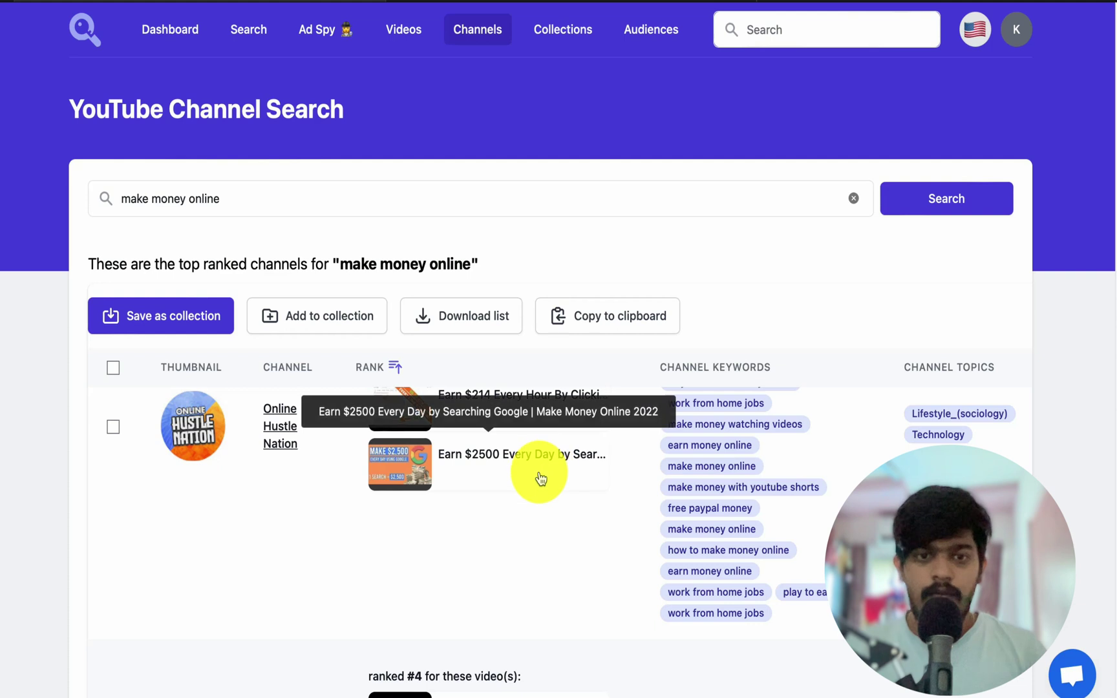
{"action": "scroll", "coordinate": [408, 469], "scroll_direction": "down", "scroll_amount": 5}
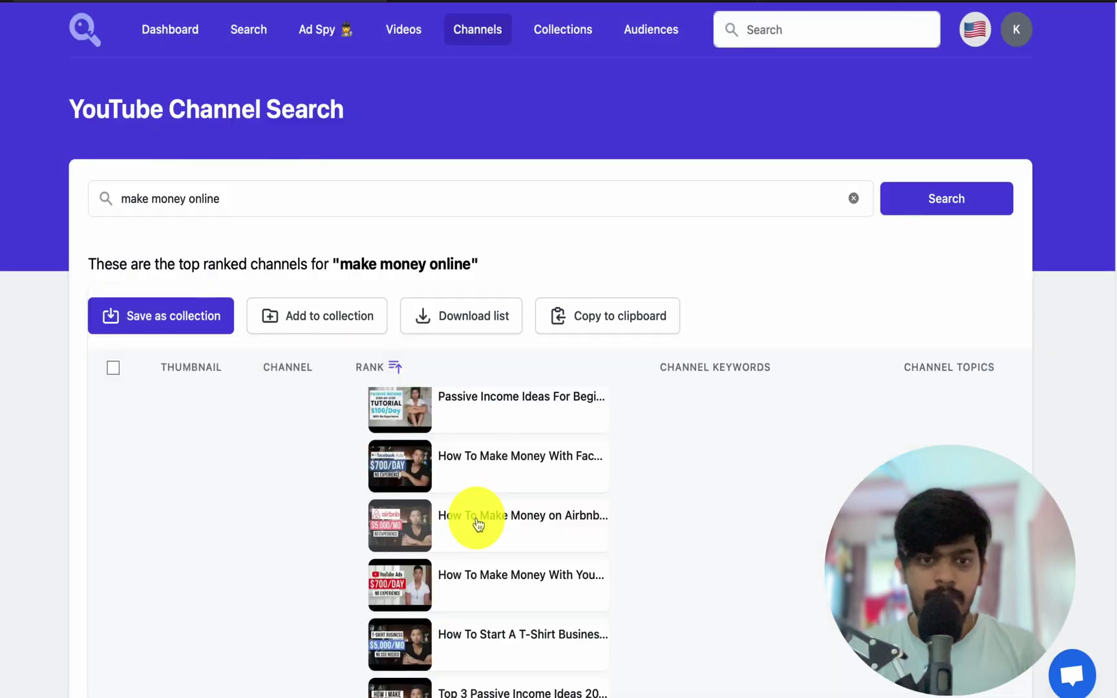
{"action": "left_click", "coordinate": [477, 470]}
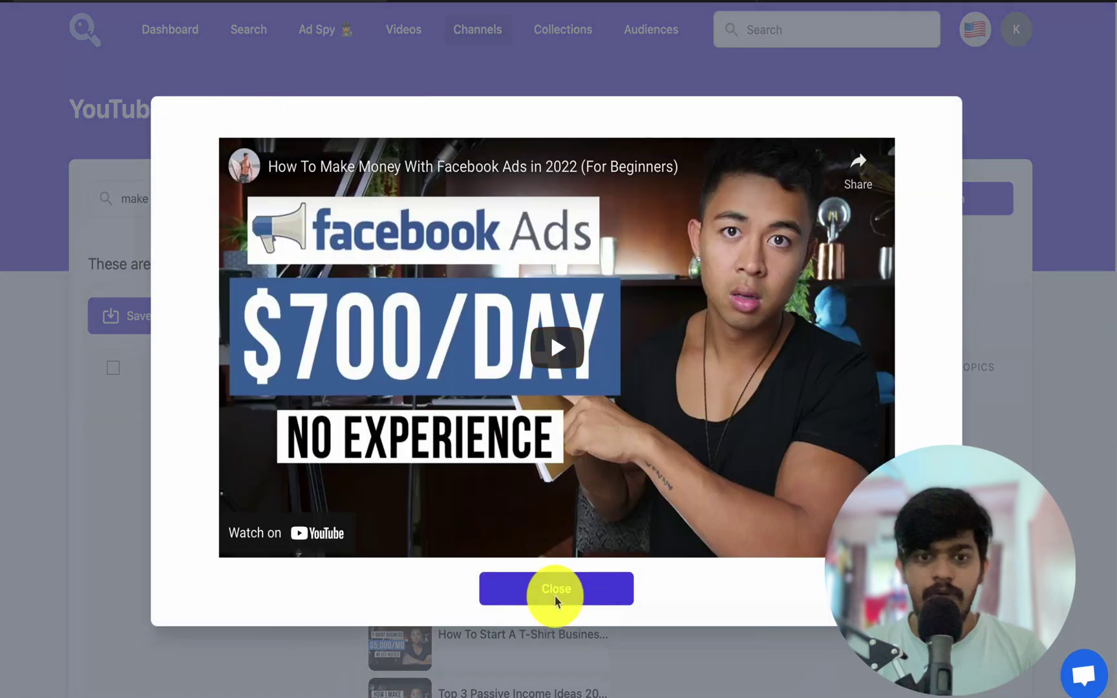
{"action": "left_click", "coordinate": [556, 598]}
{"action": "scroll", "coordinate": [262, 498], "scroll_direction": "down", "scroll_amount": 10}
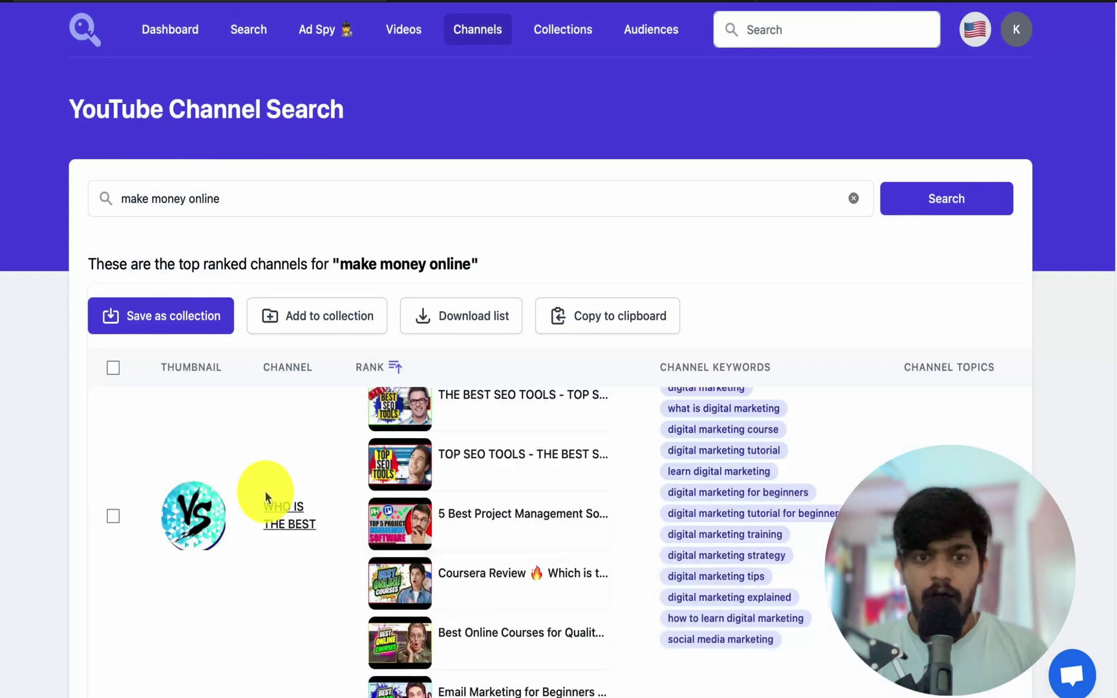
{"action": "scroll", "coordinate": [268, 493], "scroll_direction": "up", "scroll_amount": 3}
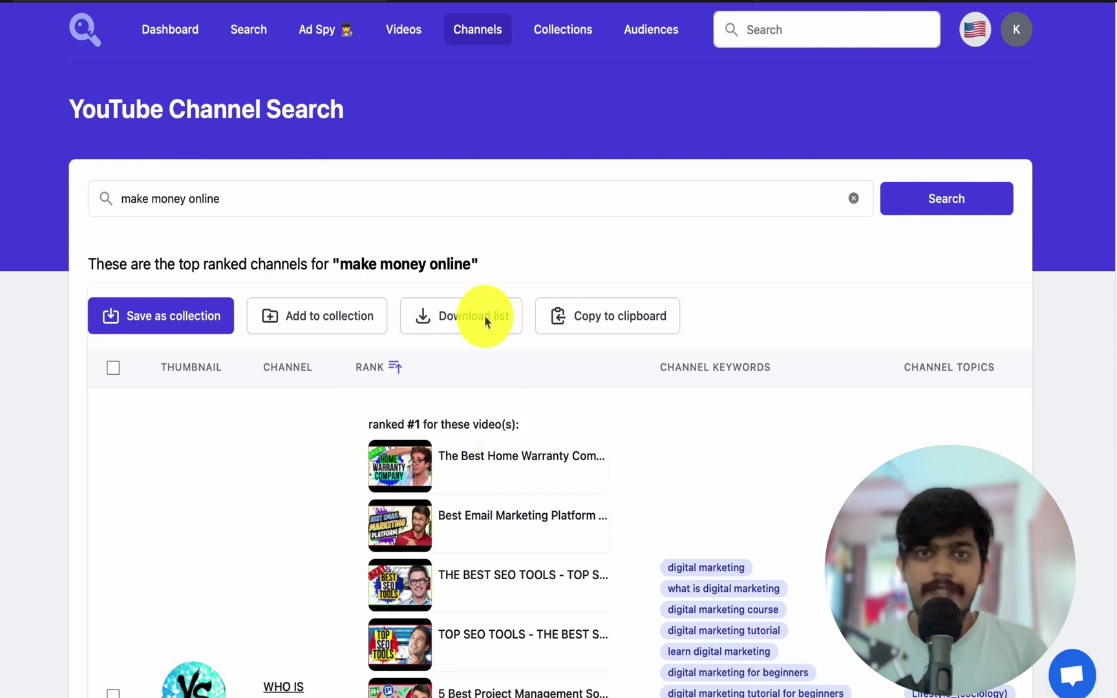
- Open the 'make money online' collection from Collections to view its 5 saved videos
{"action": "left_click", "coordinate": [570, 37]}
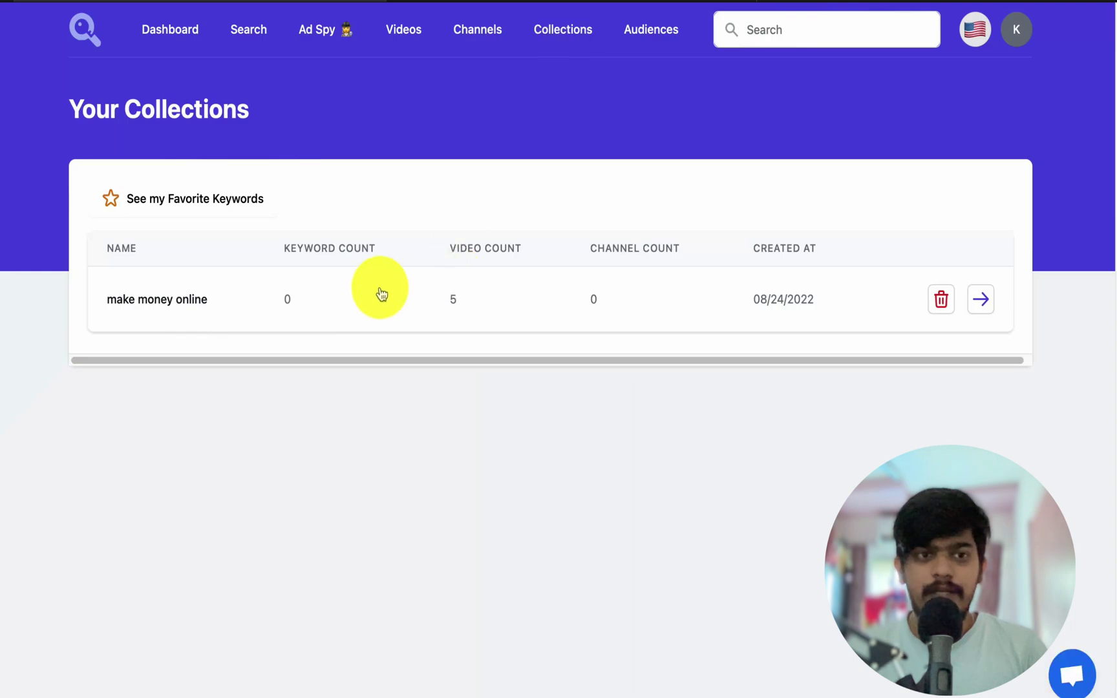
{"action": "left_click", "coordinate": [379, 295]}
{"action": "scroll", "coordinate": [284, 356], "scroll_direction": "down", "scroll_amount": 3}
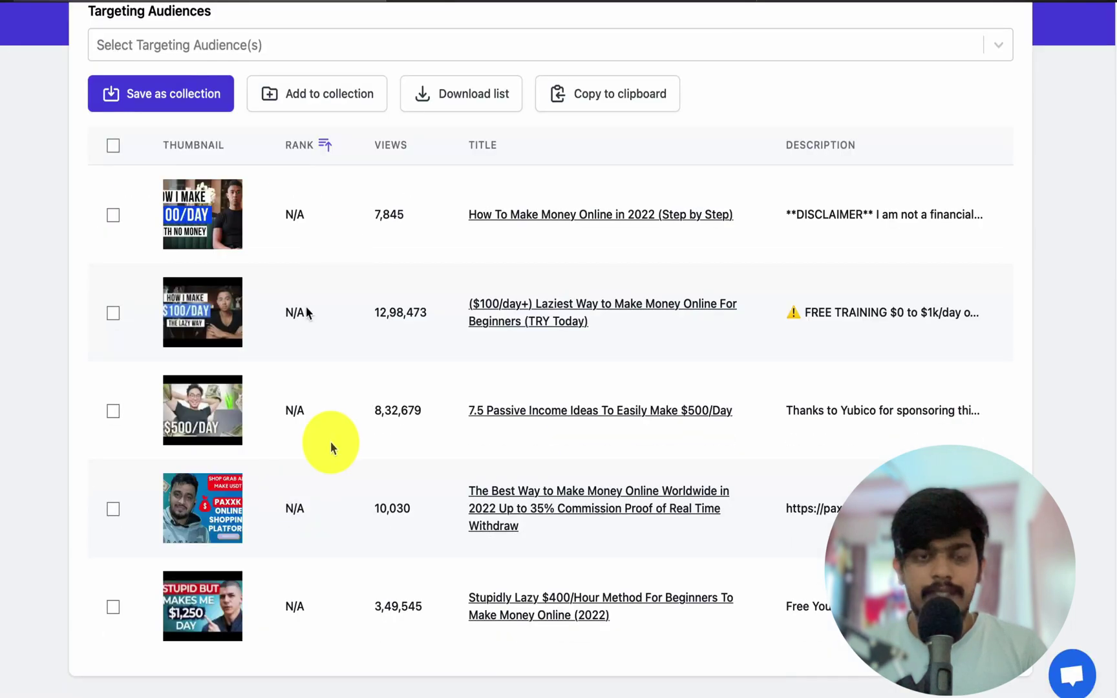
{"action": "scroll", "coordinate": [331, 445], "scroll_direction": "up", "scroll_amount": 4}
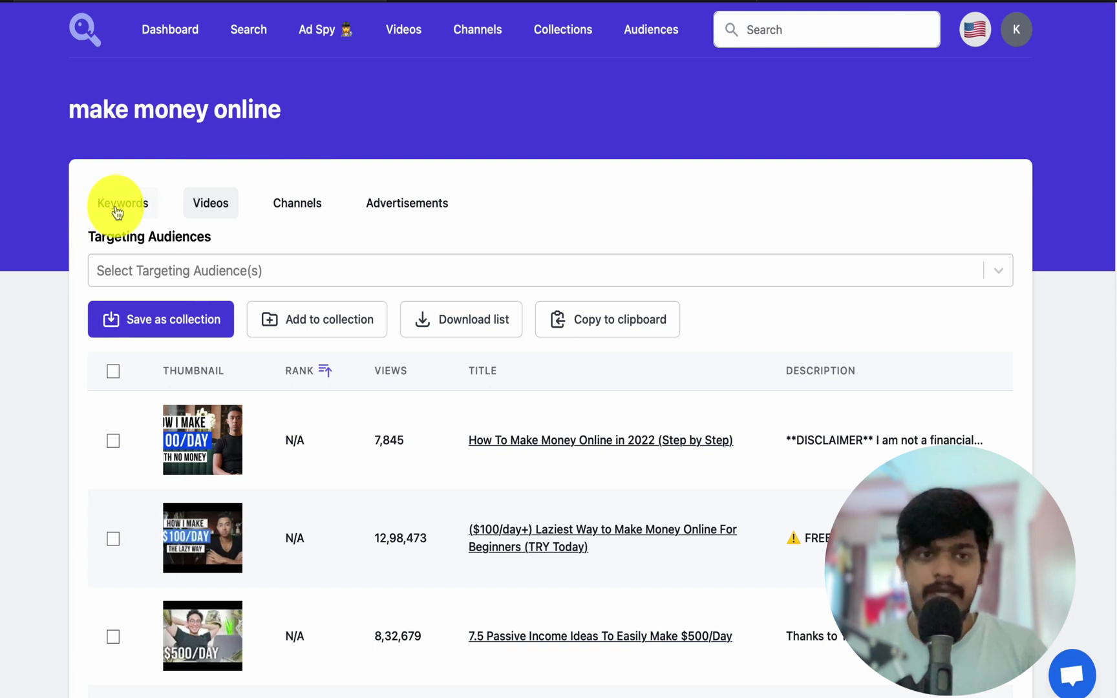
- Switch the 'make money online' collection page to its Advertisements section
{"action": "left_click", "coordinate": [434, 211]}
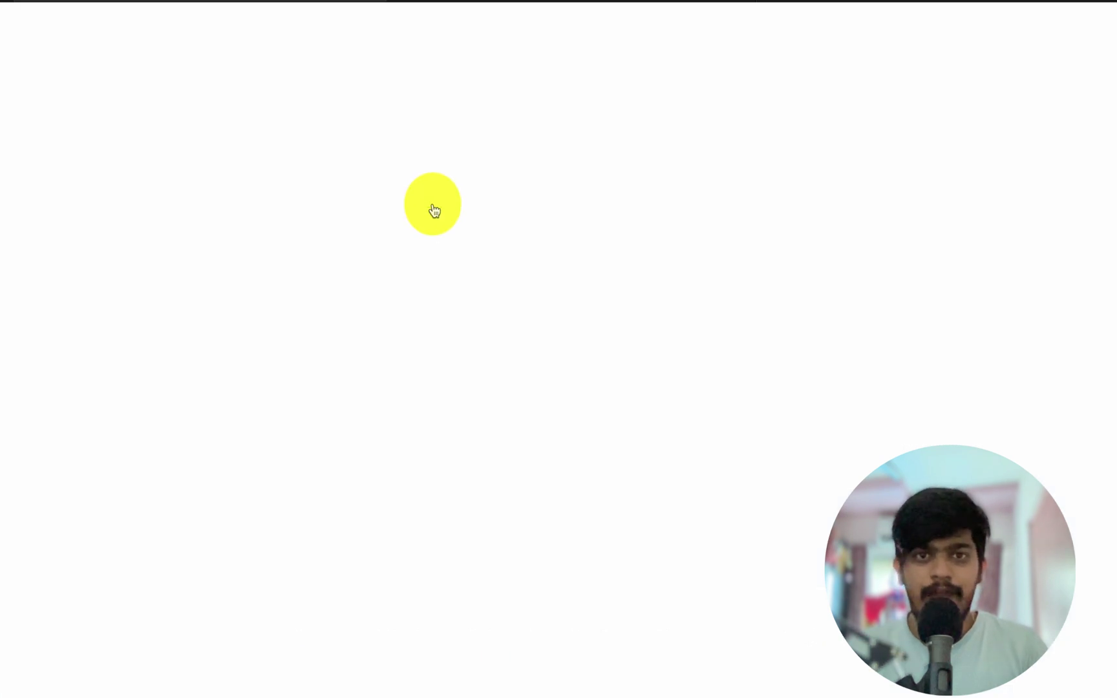